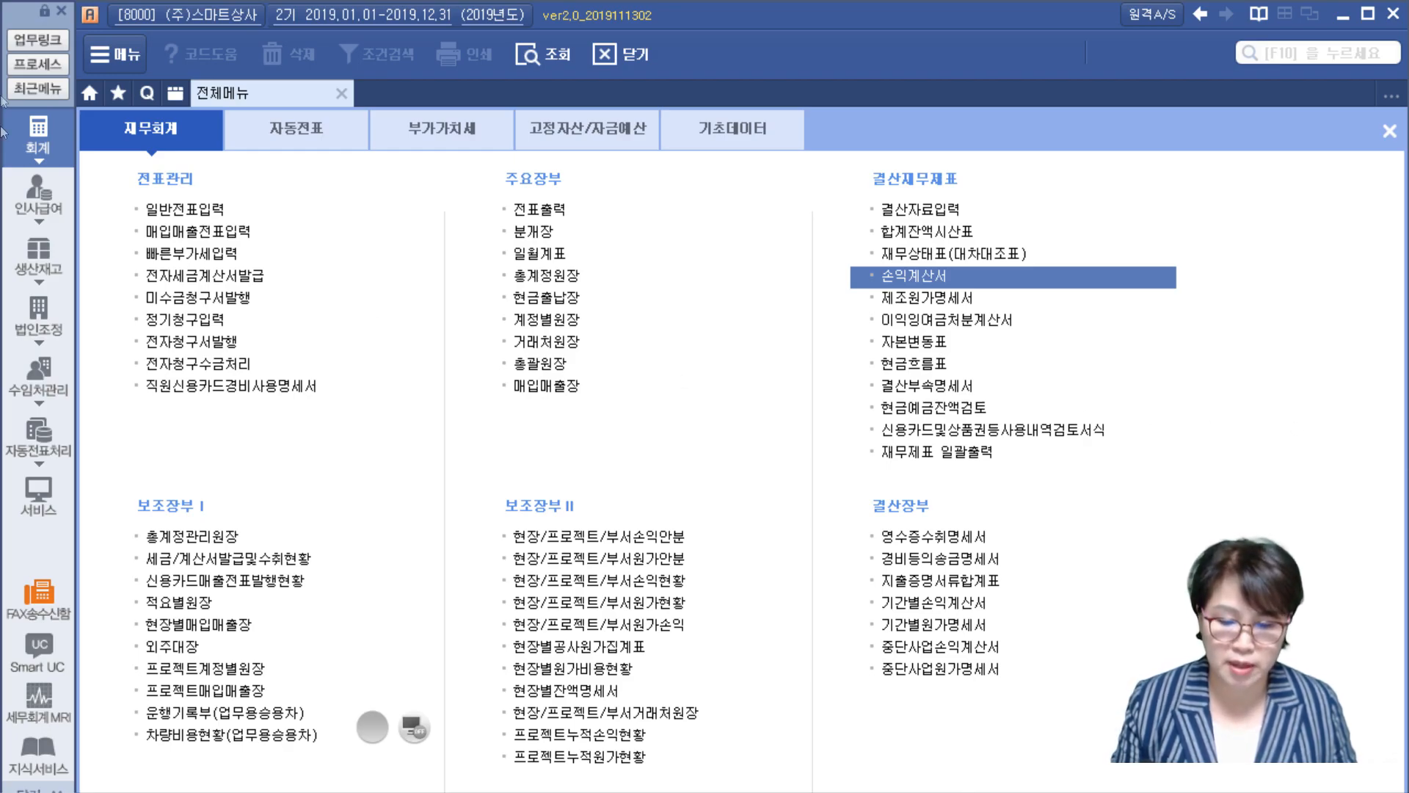
Open the 합계잔액시산표 and drill into the ledger of the 현금 (cash) account.
{"action": "left_click", "coordinate": [962, 232]}
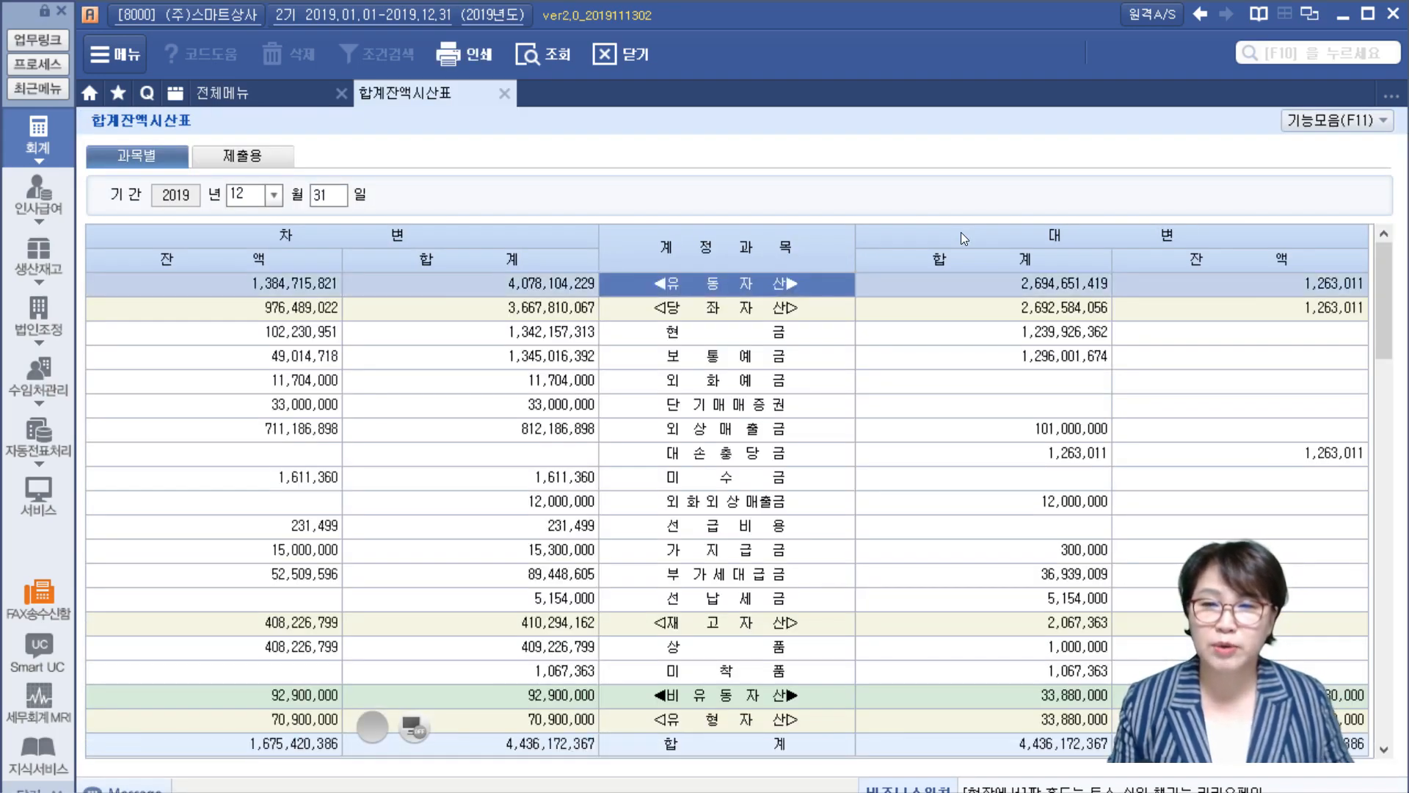
{"action": "left_click", "coordinate": [450, 331]}
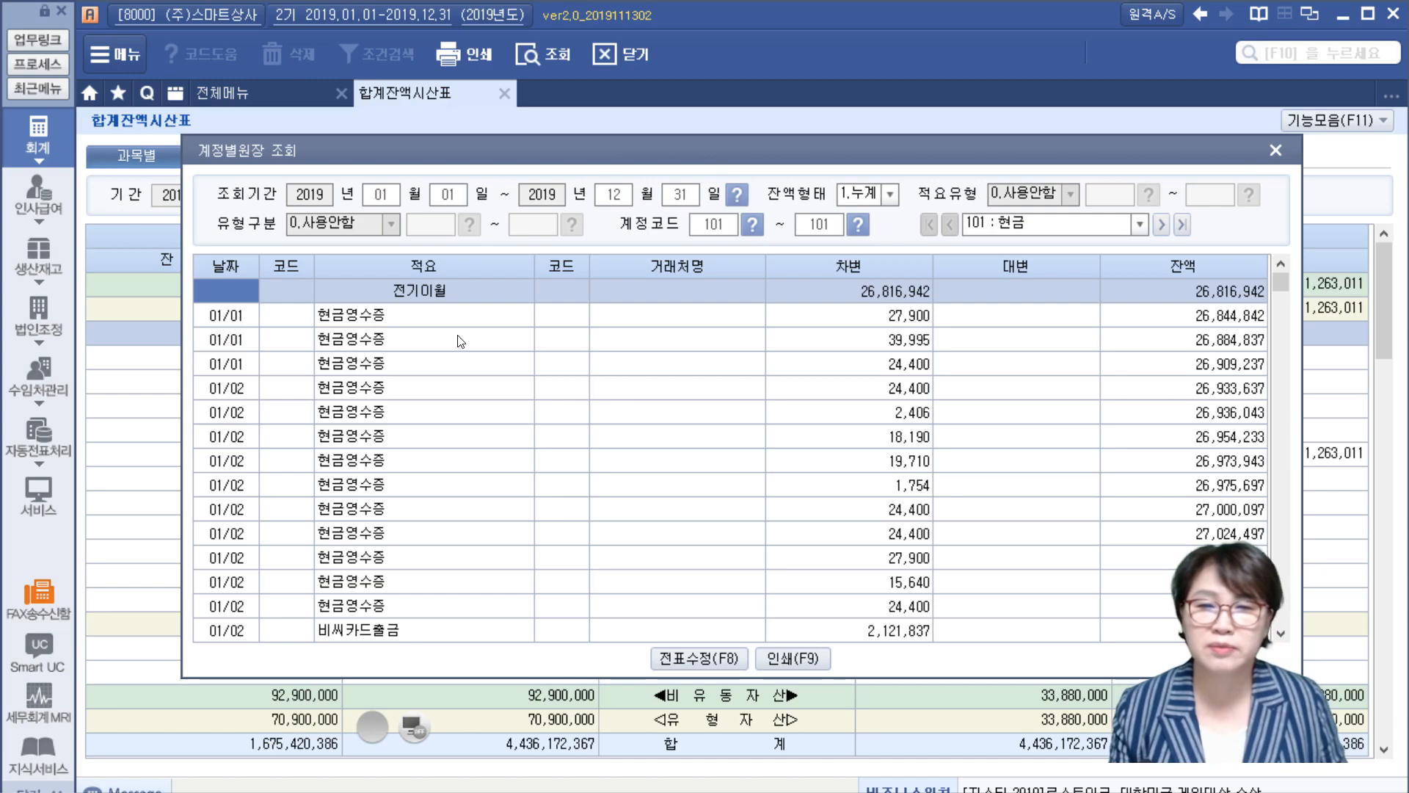
Examine the January entries in the 현금 account ledger and close the ledger window.
{"action": "left_click", "coordinate": [463, 328]}
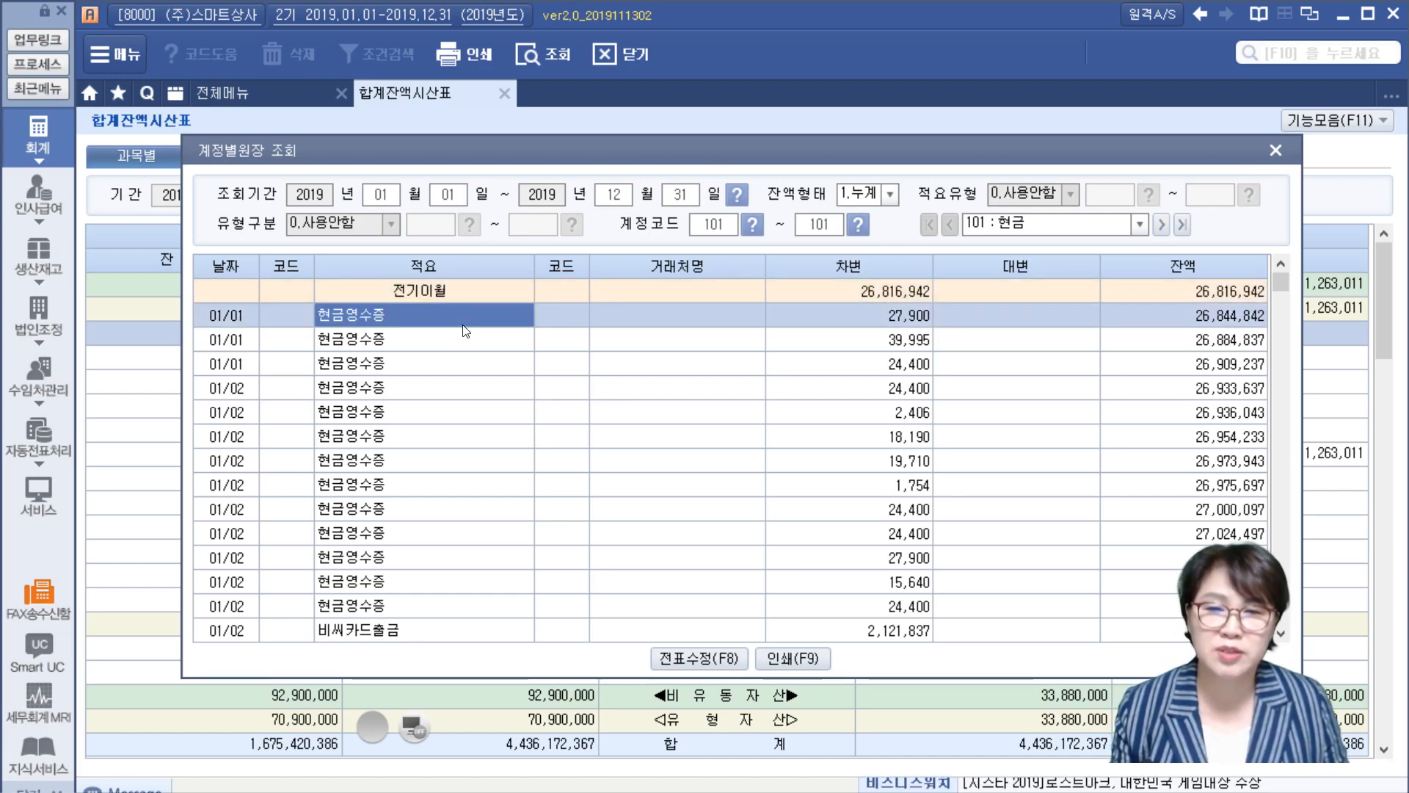
{"action": "scroll", "coordinate": [463, 327], "scroll_direction": "down", "scroll_amount": 3}
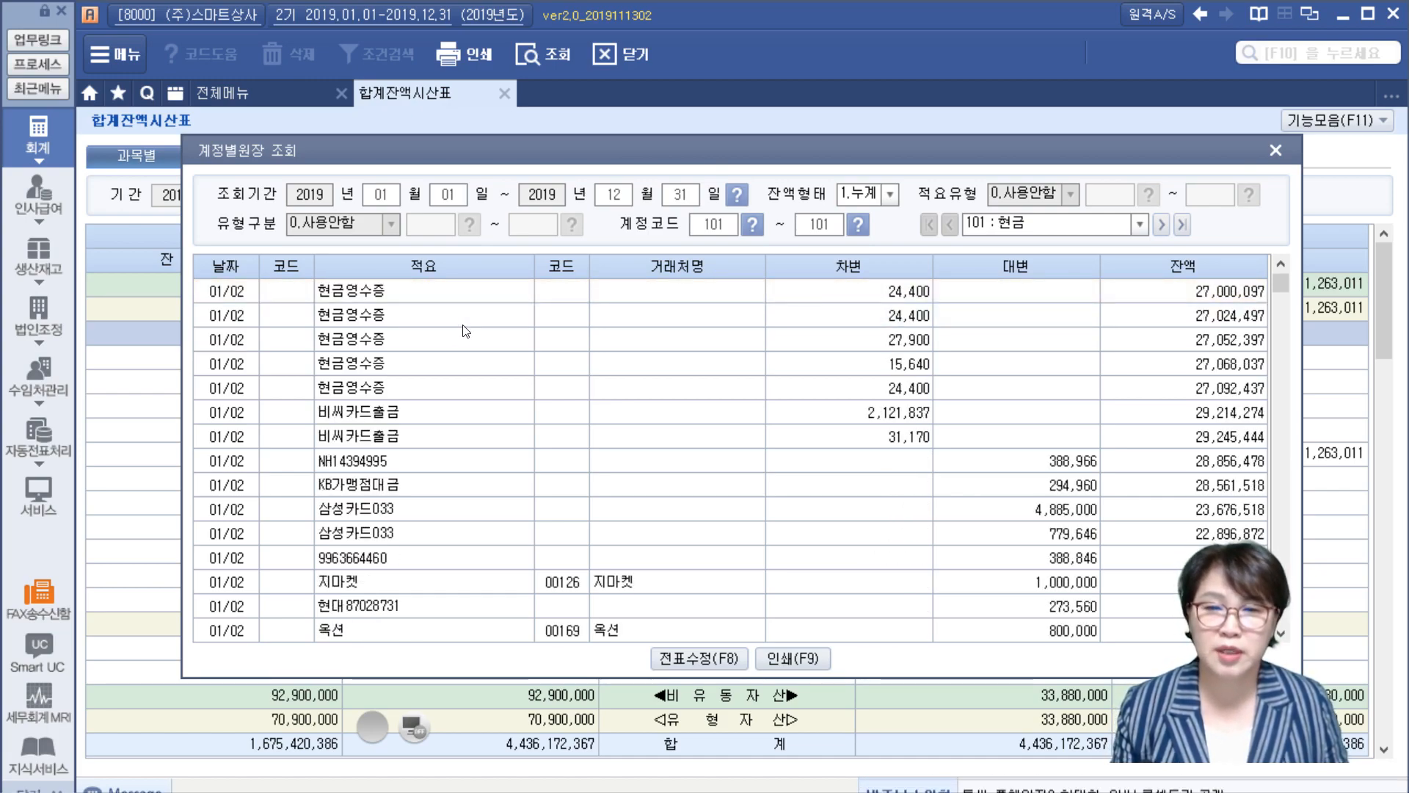
{"action": "scroll", "coordinate": [463, 330], "scroll_direction": "down", "scroll_amount": 10}
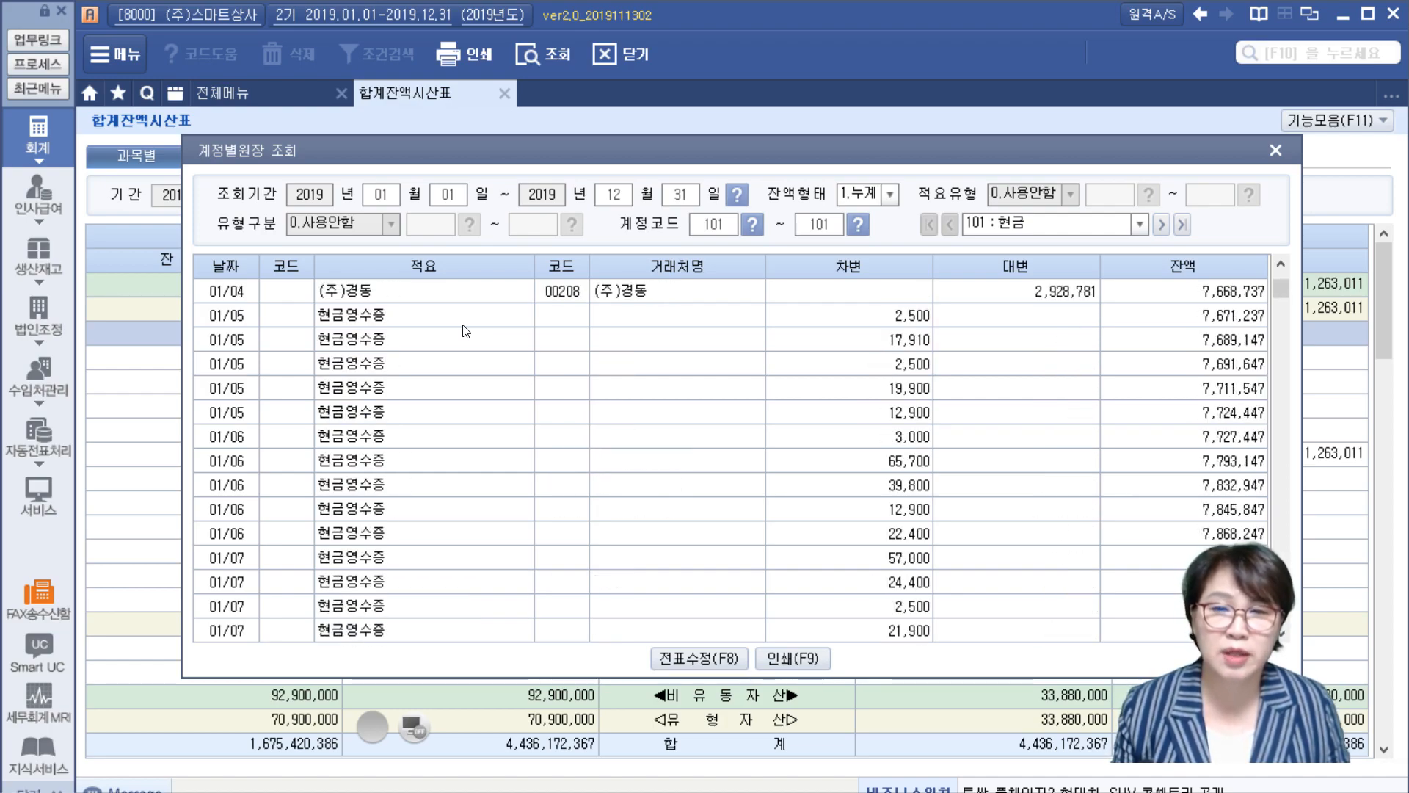
{"action": "scroll", "coordinate": [463, 330], "scroll_direction": "up", "scroll_amount": 5}
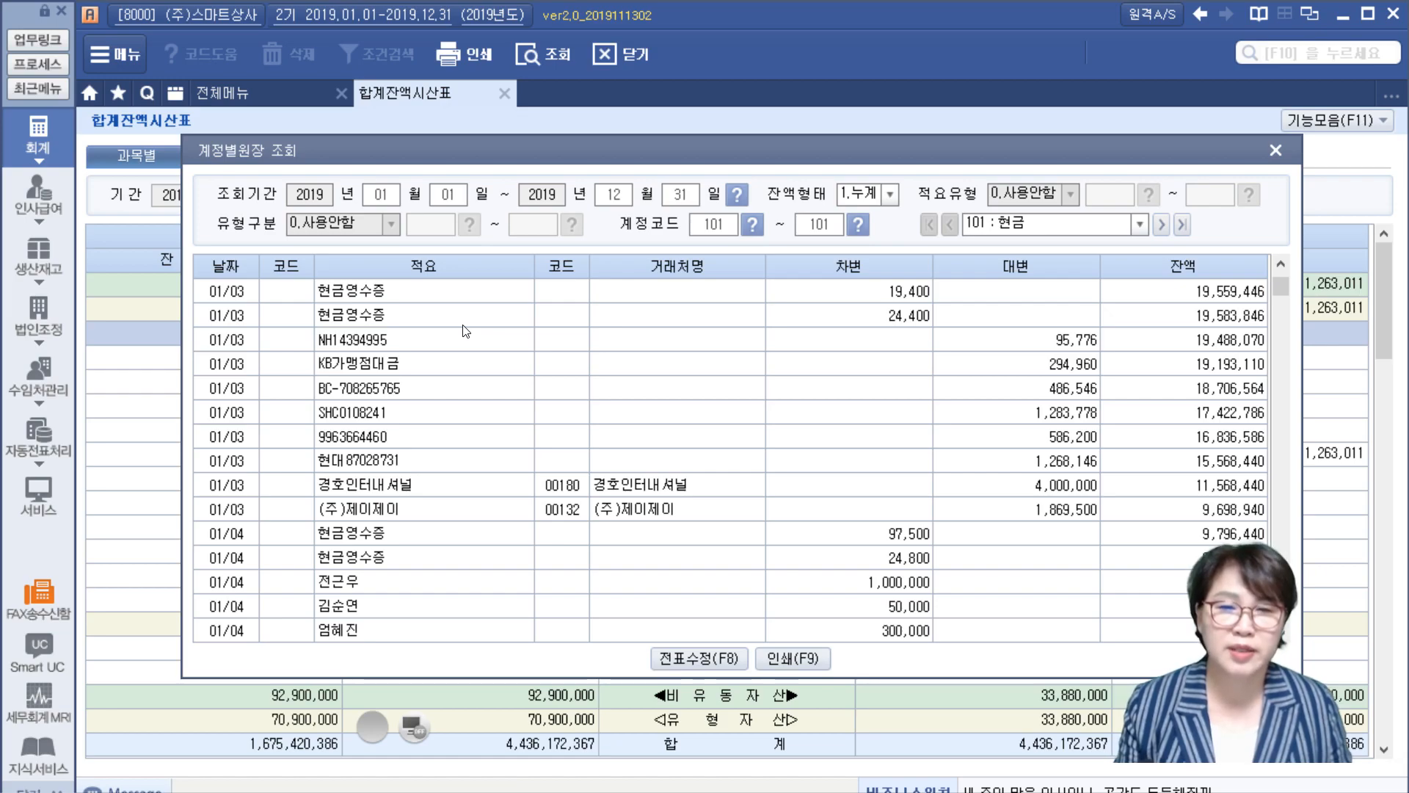
{"action": "scroll", "coordinate": [464, 331], "scroll_direction": "down", "scroll_amount": 15}
{"action": "scroll", "coordinate": [464, 331], "scroll_direction": "down", "scroll_amount": 15}
{"action": "scroll", "coordinate": [464, 331], "scroll_direction": "down", "scroll_amount": 10}
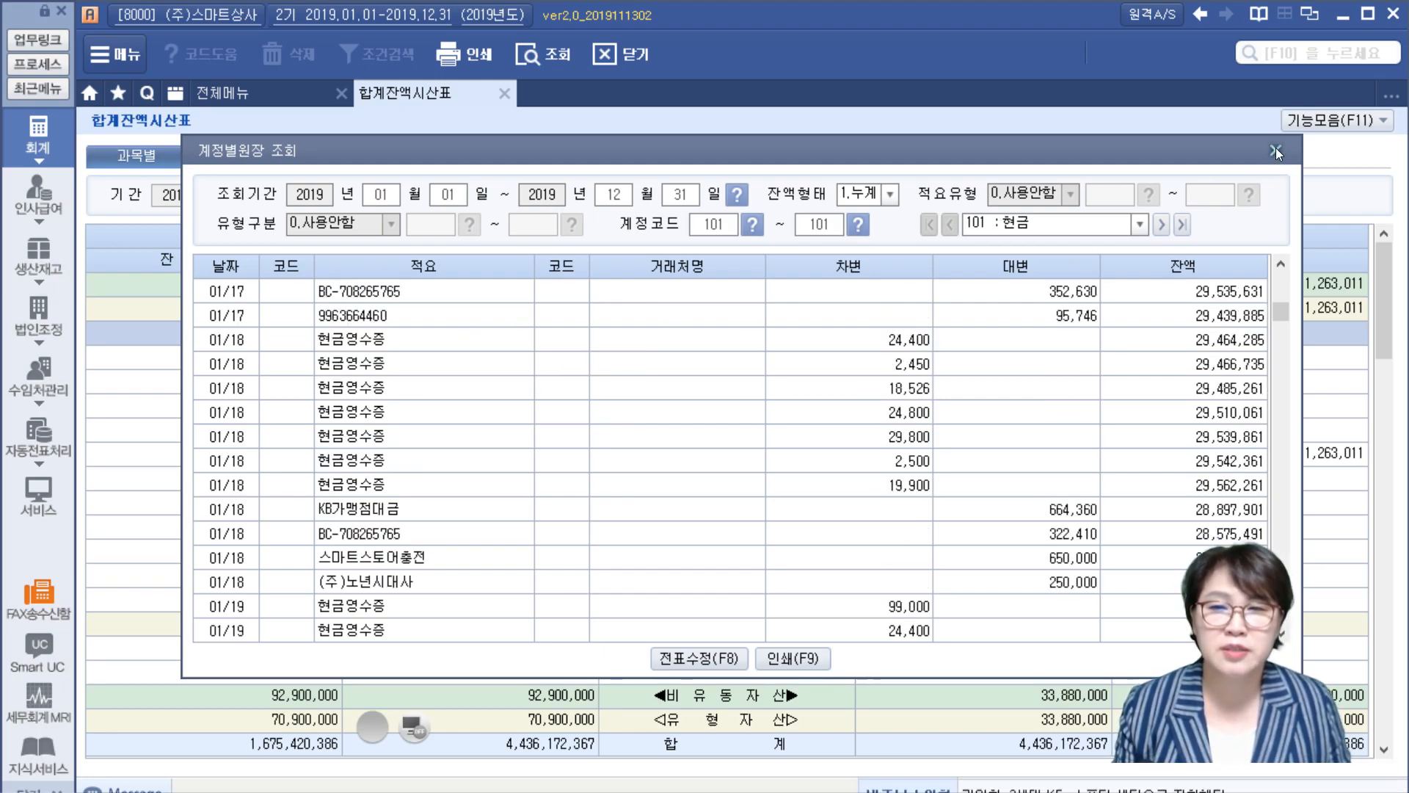
{"action": "left_click", "coordinate": [638, 414]}
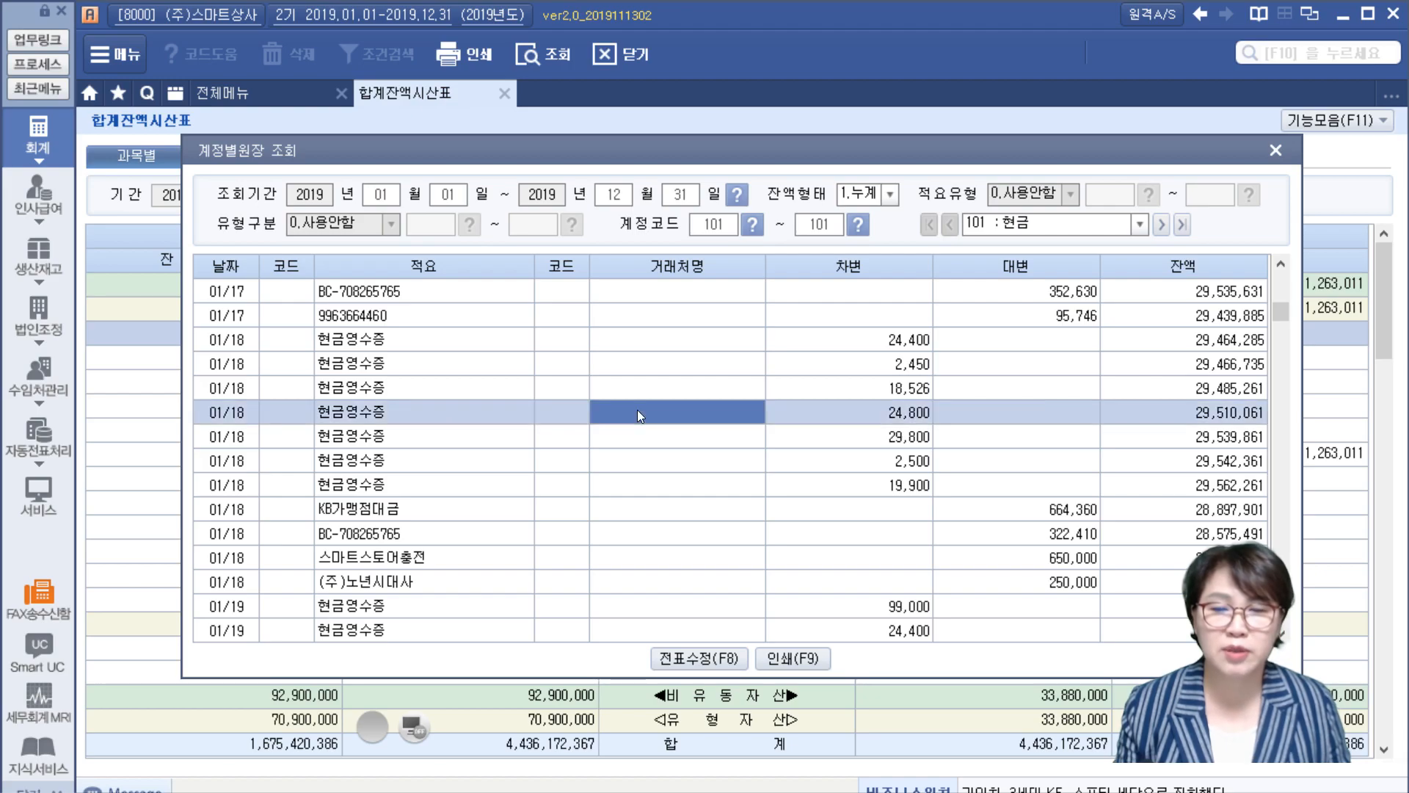
{"action": "left_click", "coordinate": [641, 485]}
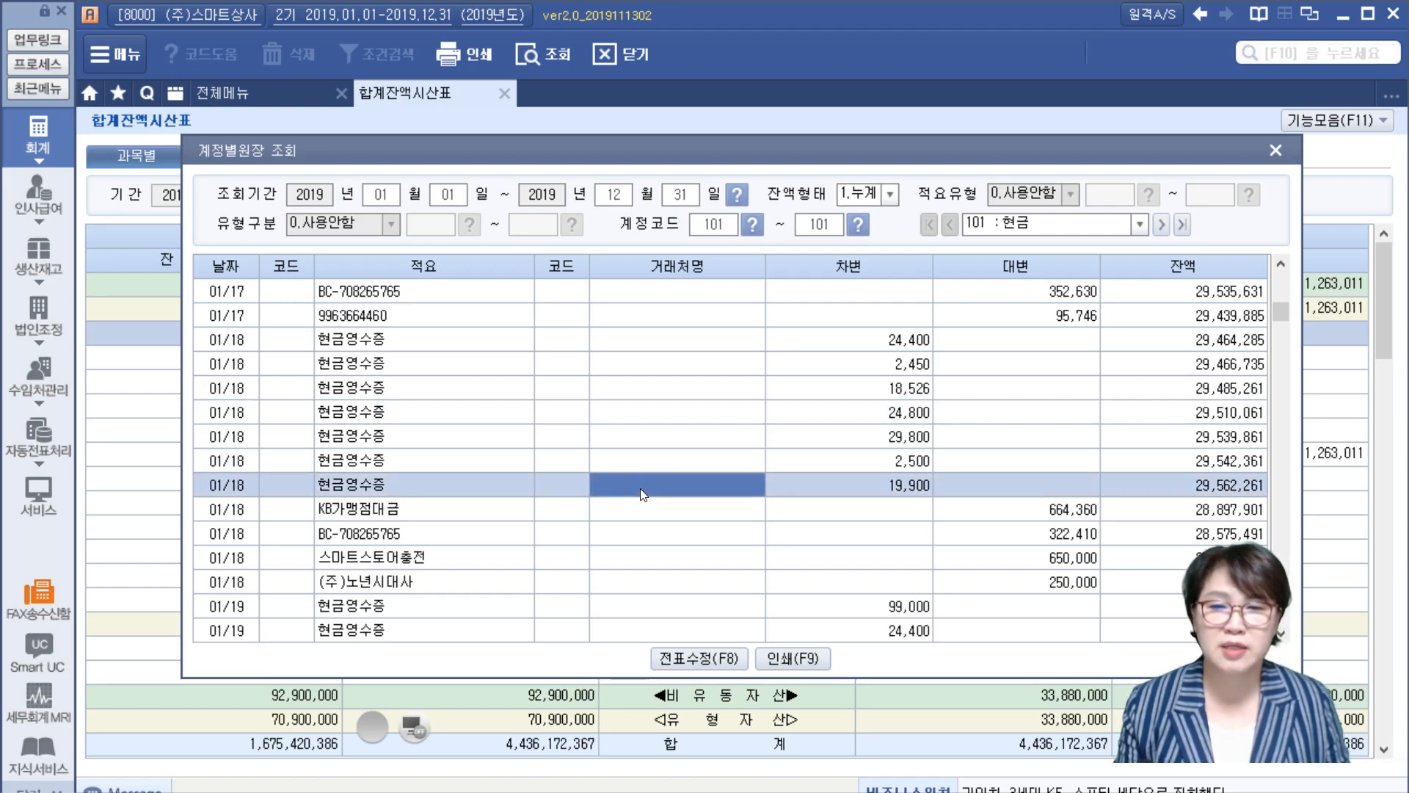
{"action": "left_click", "coordinate": [1275, 151]}
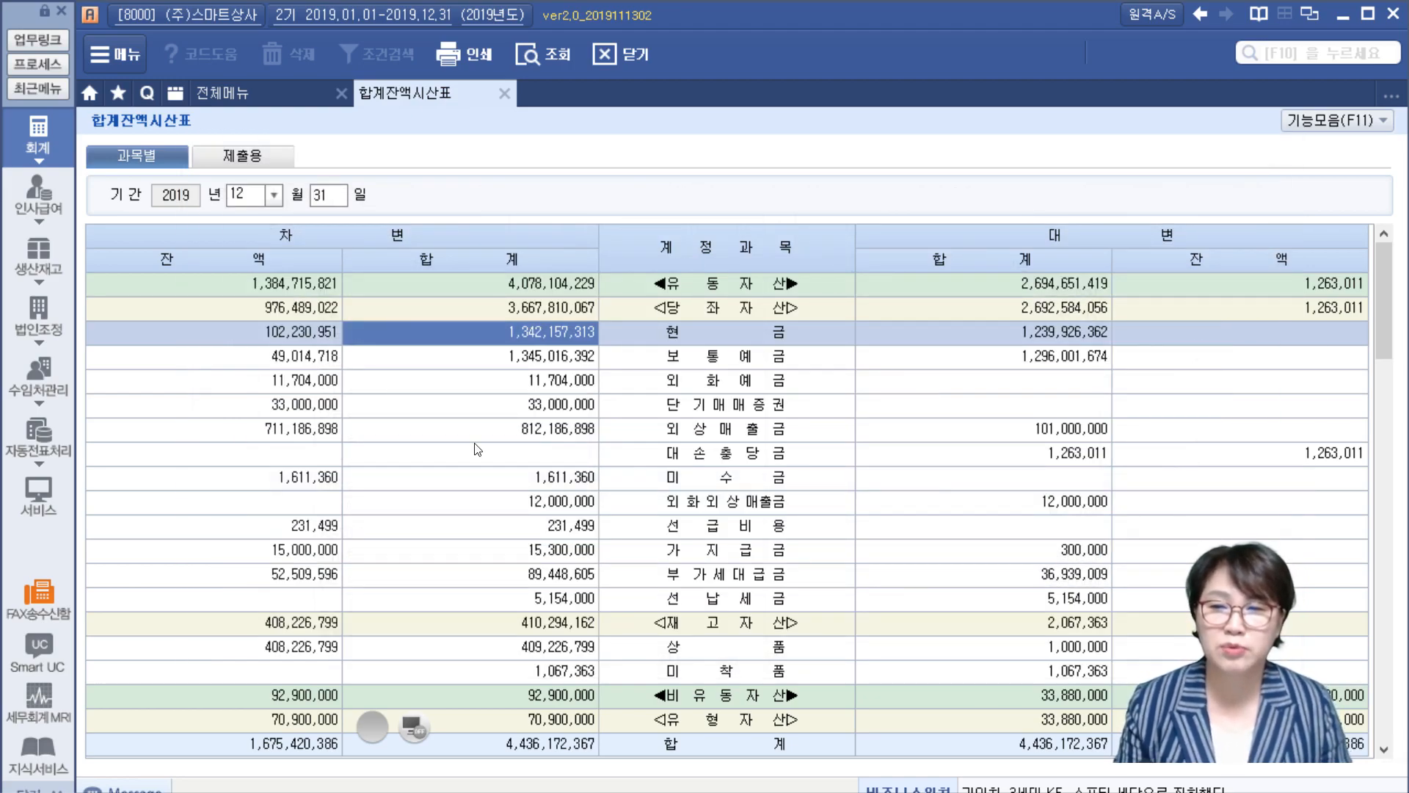
Open the 현금예금잔액검토 form and return to the 합계잔액시산표.
{"action": "left_click", "coordinate": [212, 94]}
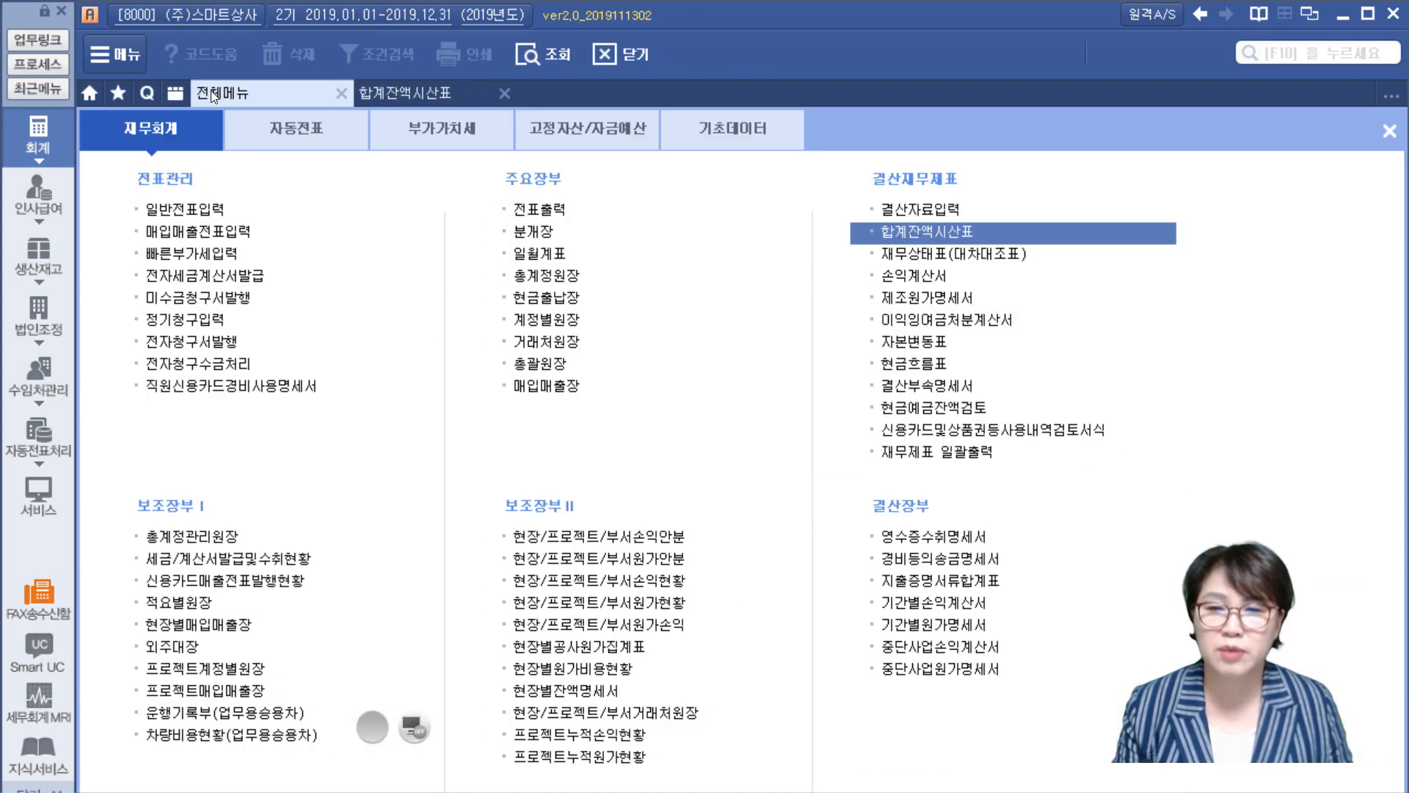
{"action": "left_click", "coordinate": [919, 408]}
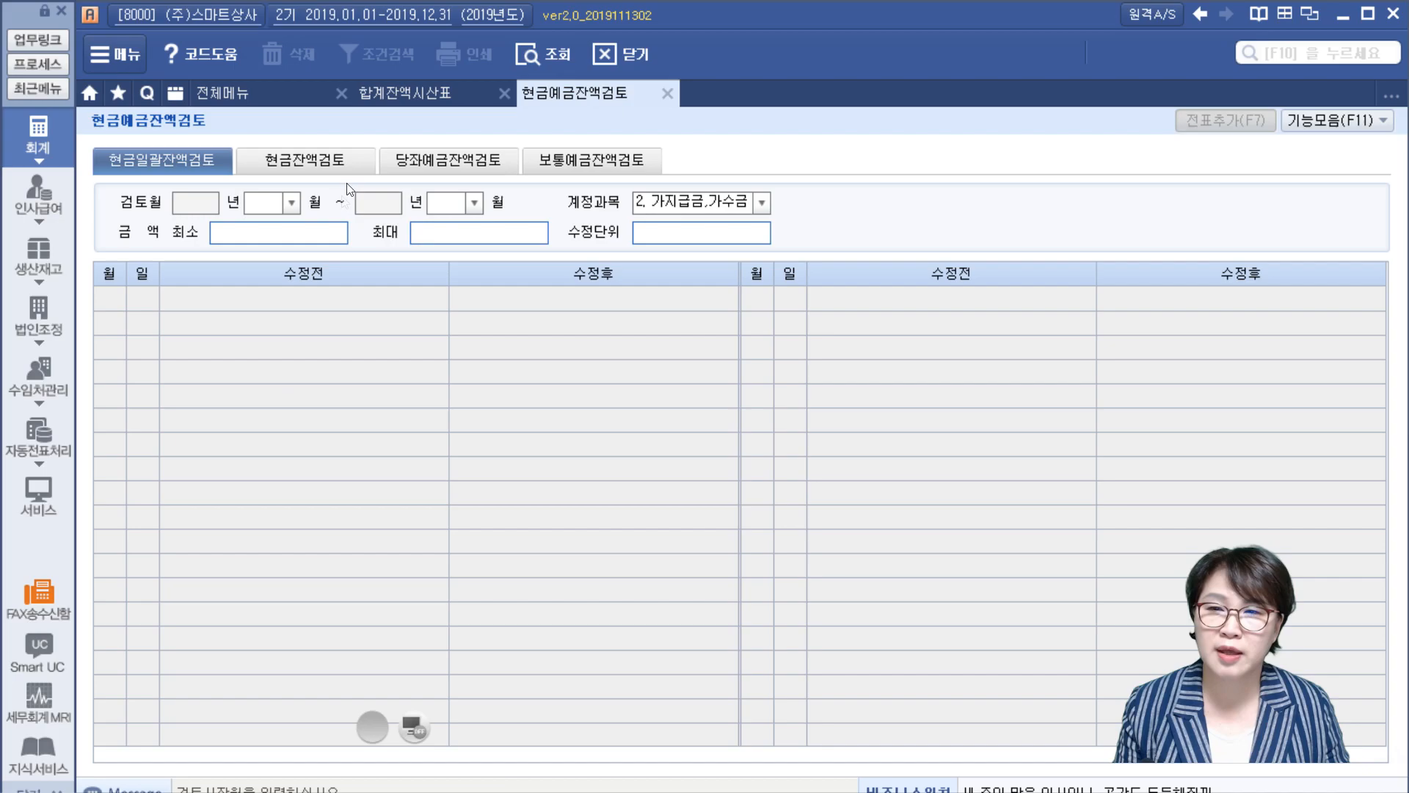
{"action": "left_click", "coordinate": [374, 95]}
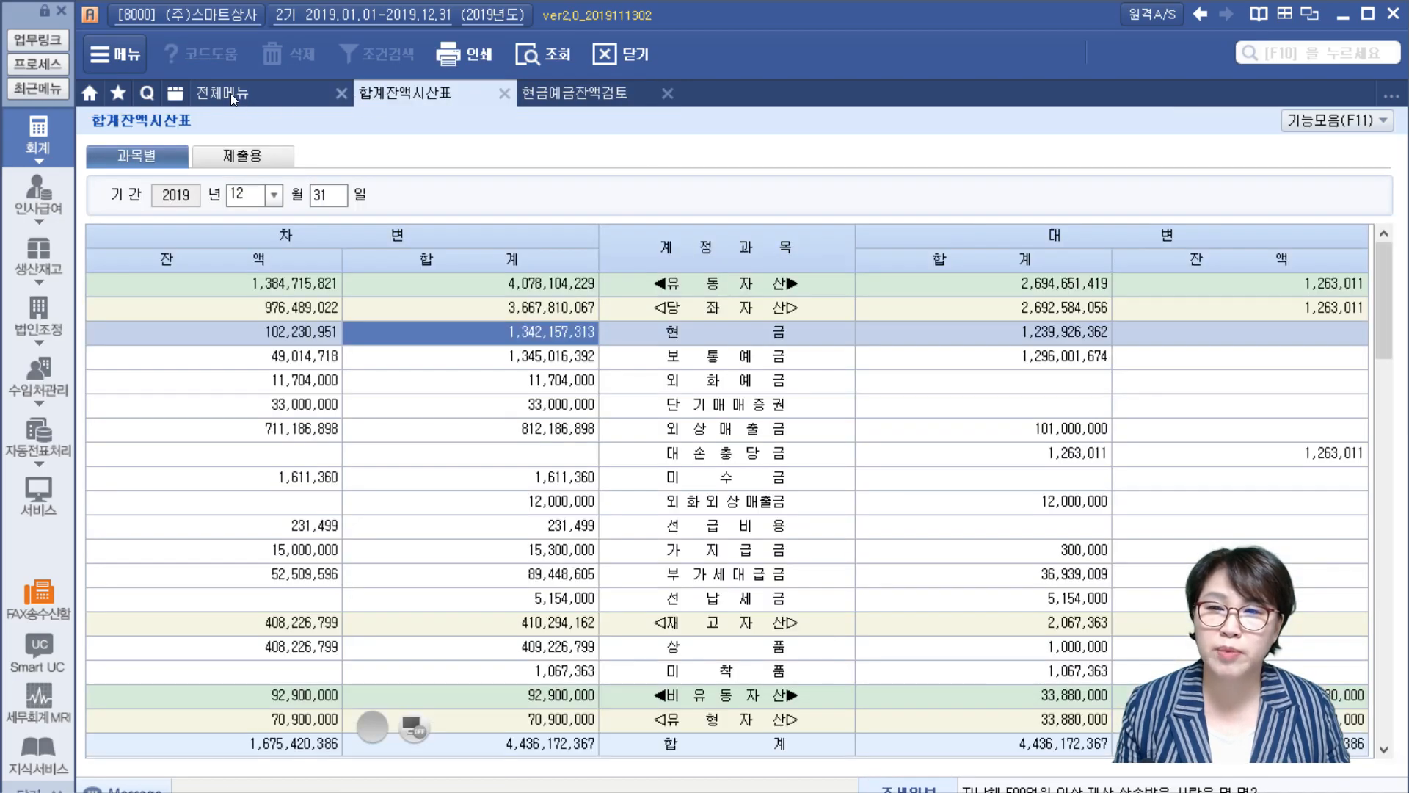
Open the 현금출납장 and query it for the period 2019-01-01 to 2019-12-31.
{"action": "left_click", "coordinate": [230, 94]}
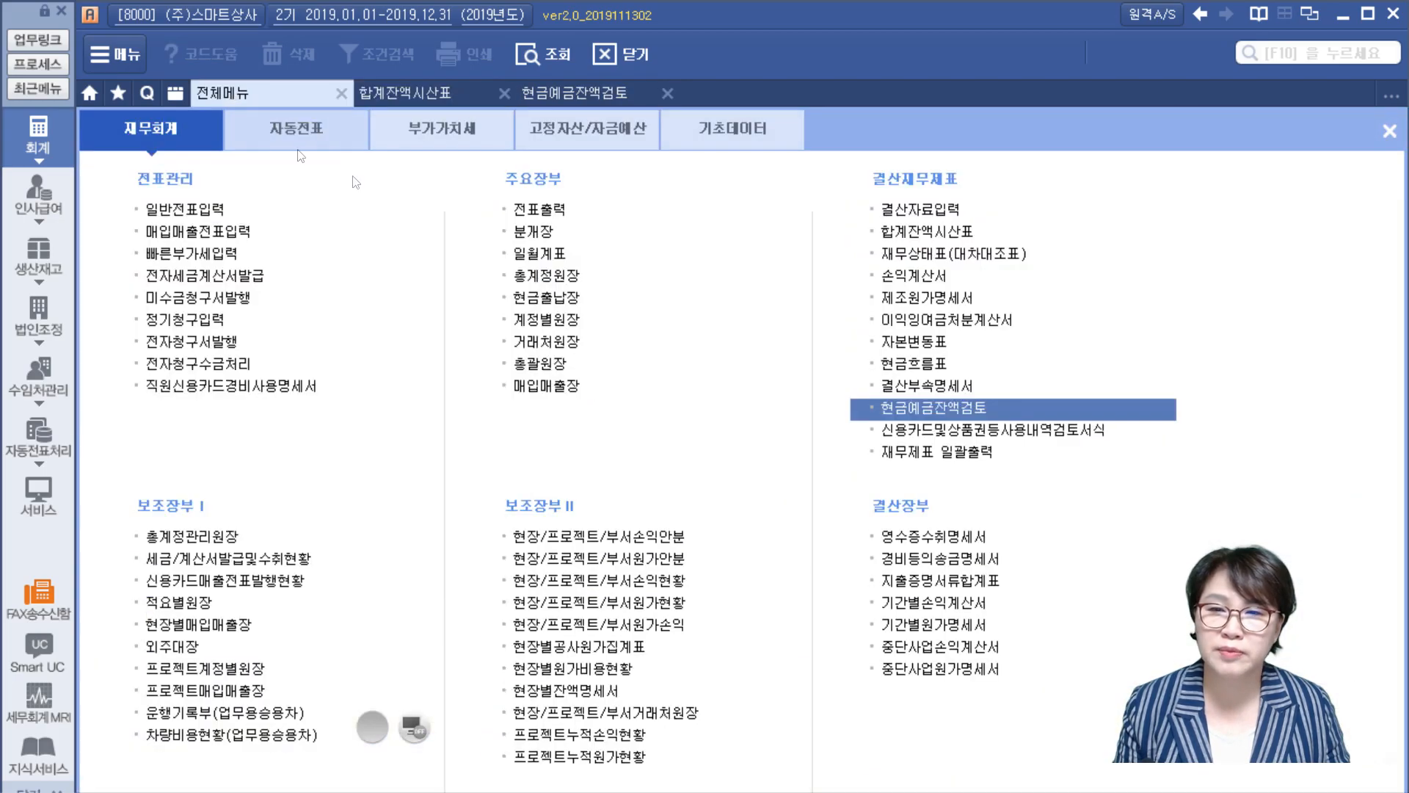
{"action": "left_click", "coordinate": [552, 298]}
{"action": "type", "text": "1"}
{"action": "key", "text": "Return"}
{"action": "type", "text": "1"}
{"action": "key", "text": "Return"}
{"action": "type", "text": "1231"}
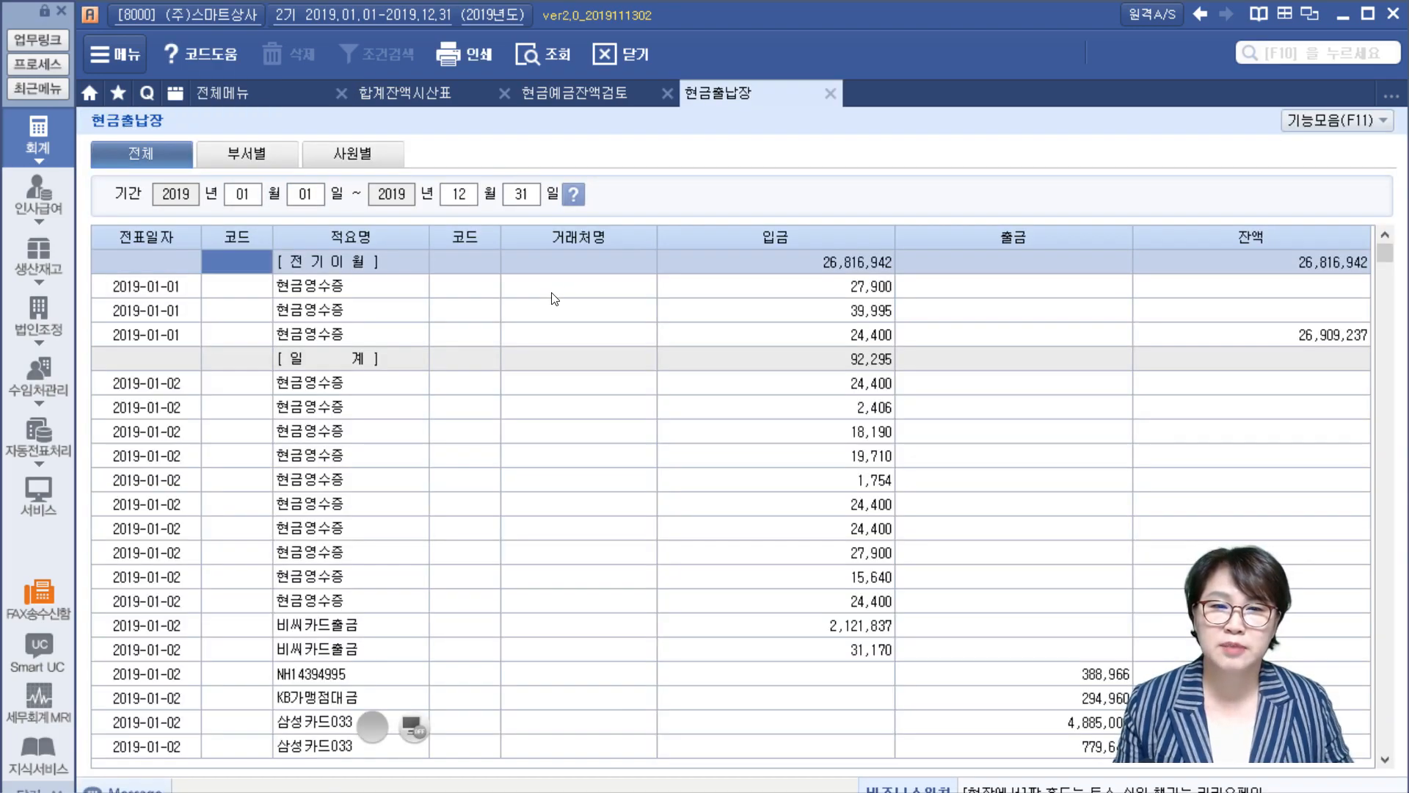
Examine the early January deposits, withdrawals and daily balances in the 현금출납장.
{"action": "left_click", "coordinate": [457, 416]}
{"action": "scroll", "coordinate": [457, 421], "scroll_direction": "down", "scroll_amount": 15}
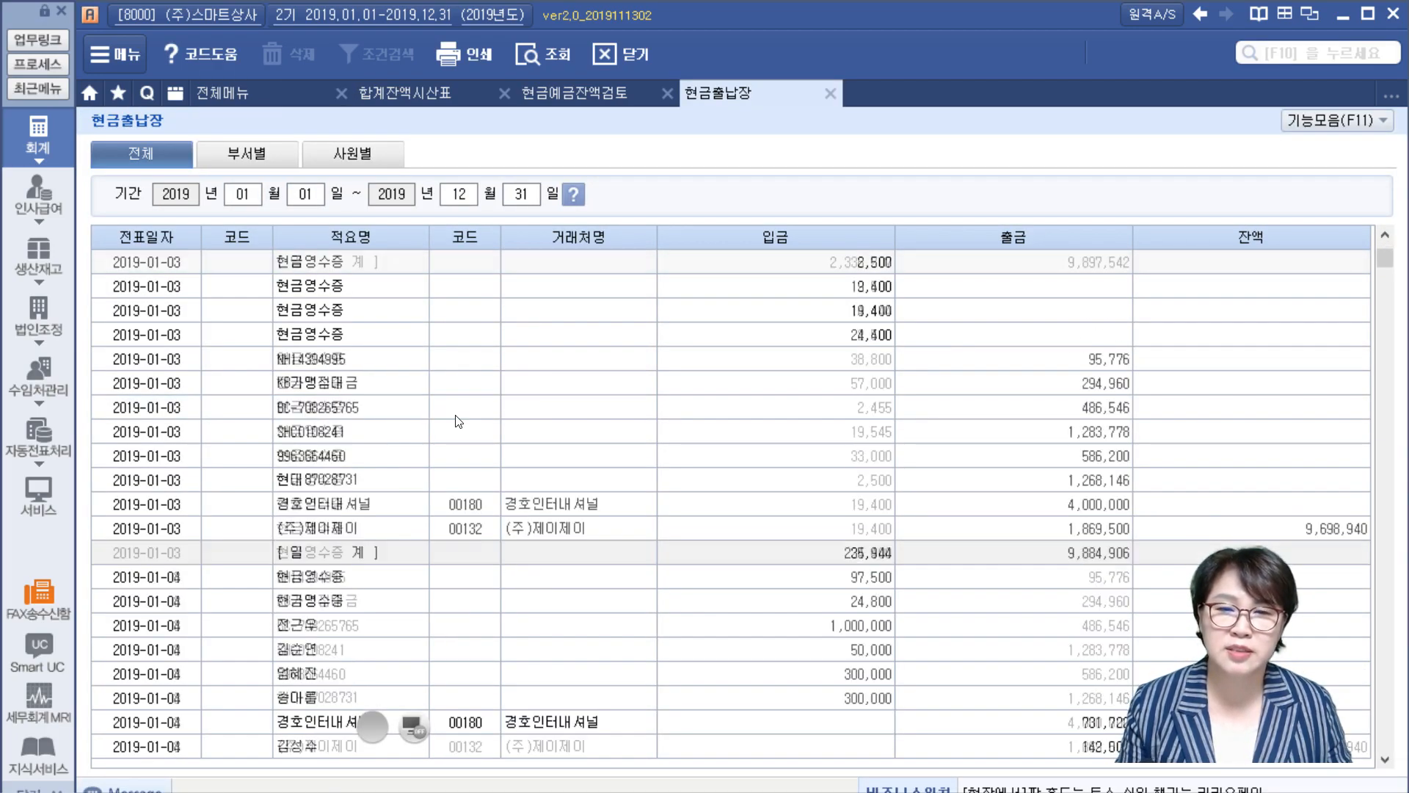
{"action": "scroll", "coordinate": [457, 418], "scroll_direction": "down", "scroll_amount": 15}
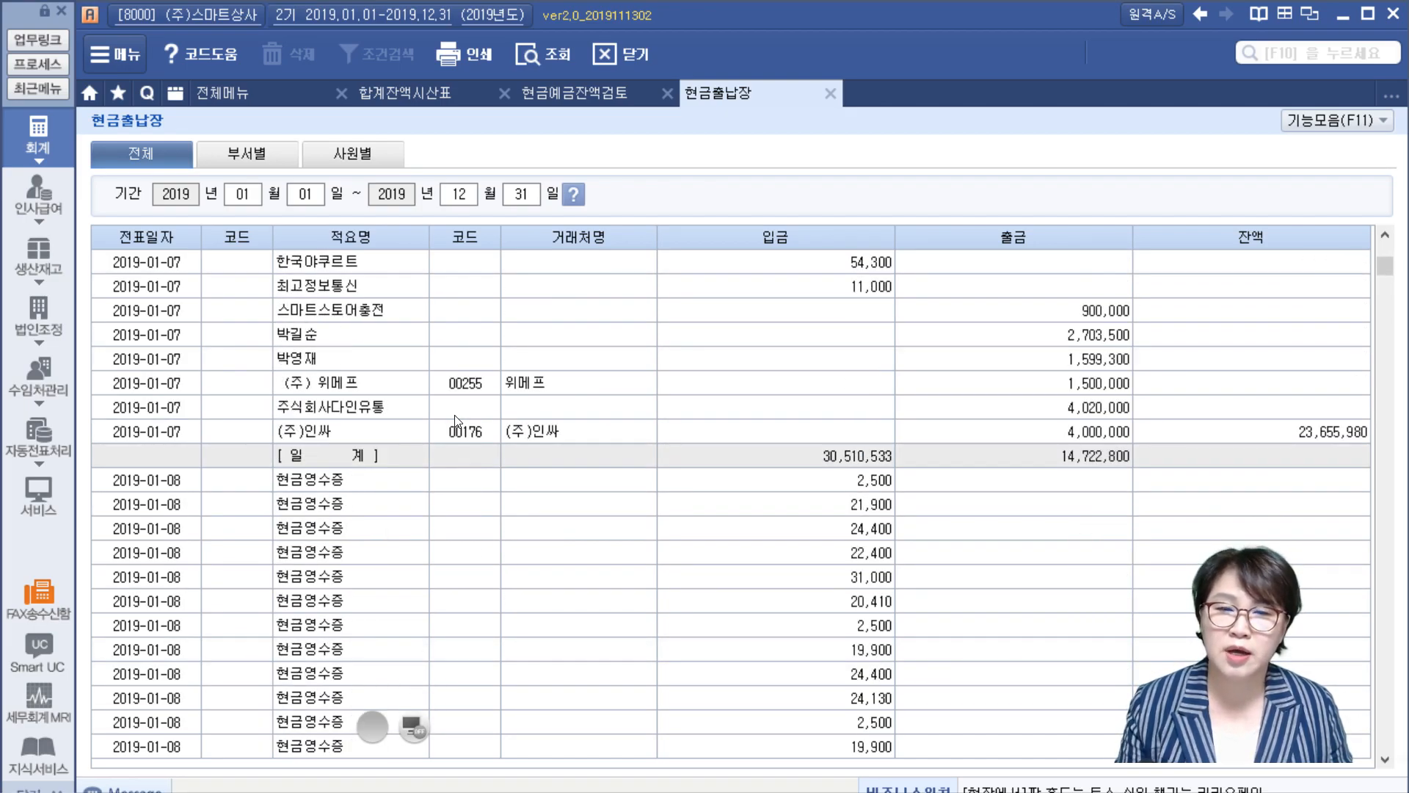
{"action": "scroll", "coordinate": [455, 415], "scroll_direction": "down", "scroll_amount": 5}
{"action": "scroll", "coordinate": [458, 420], "scroll_direction": "up", "scroll_amount": 10}
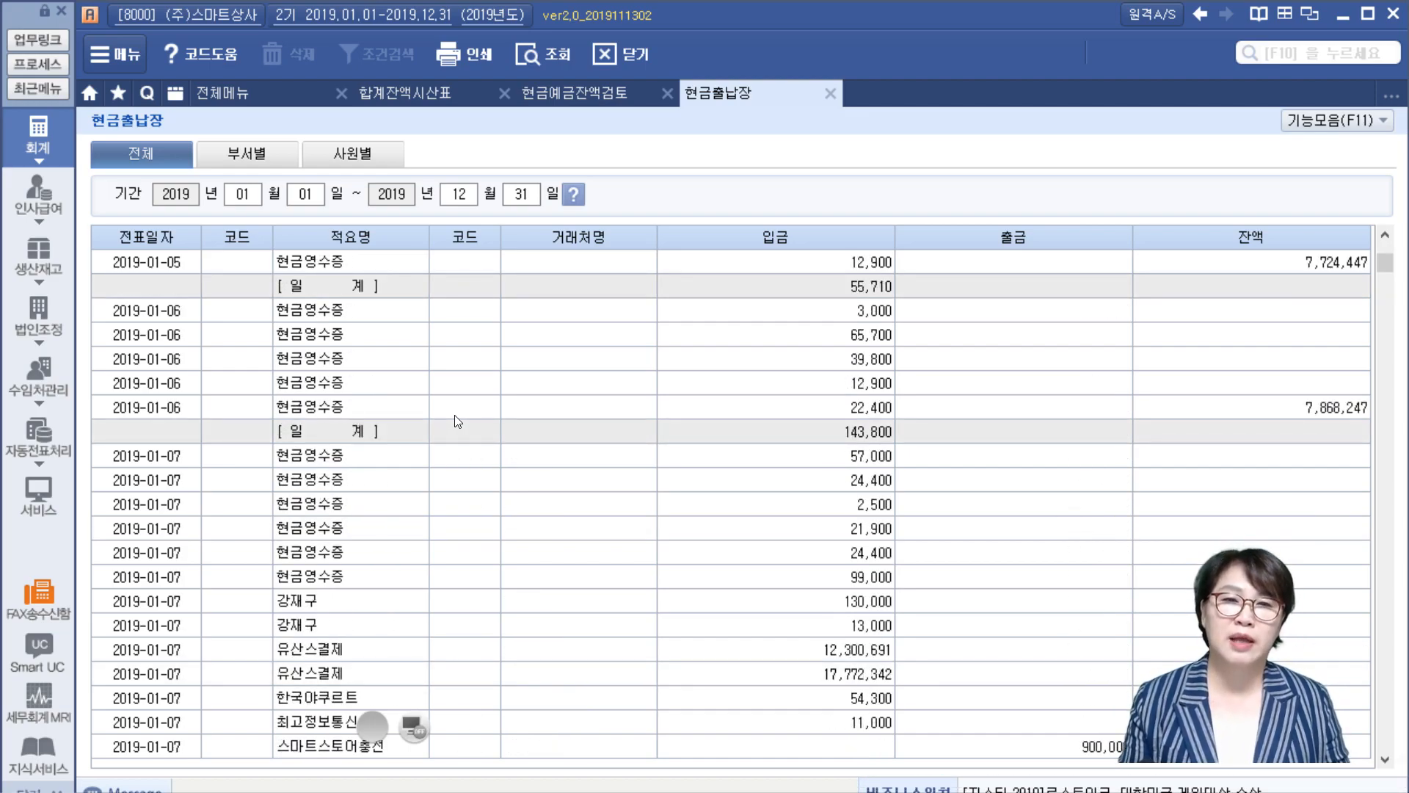
{"action": "scroll", "coordinate": [455, 416], "scroll_direction": "down", "scroll_amount": 10}
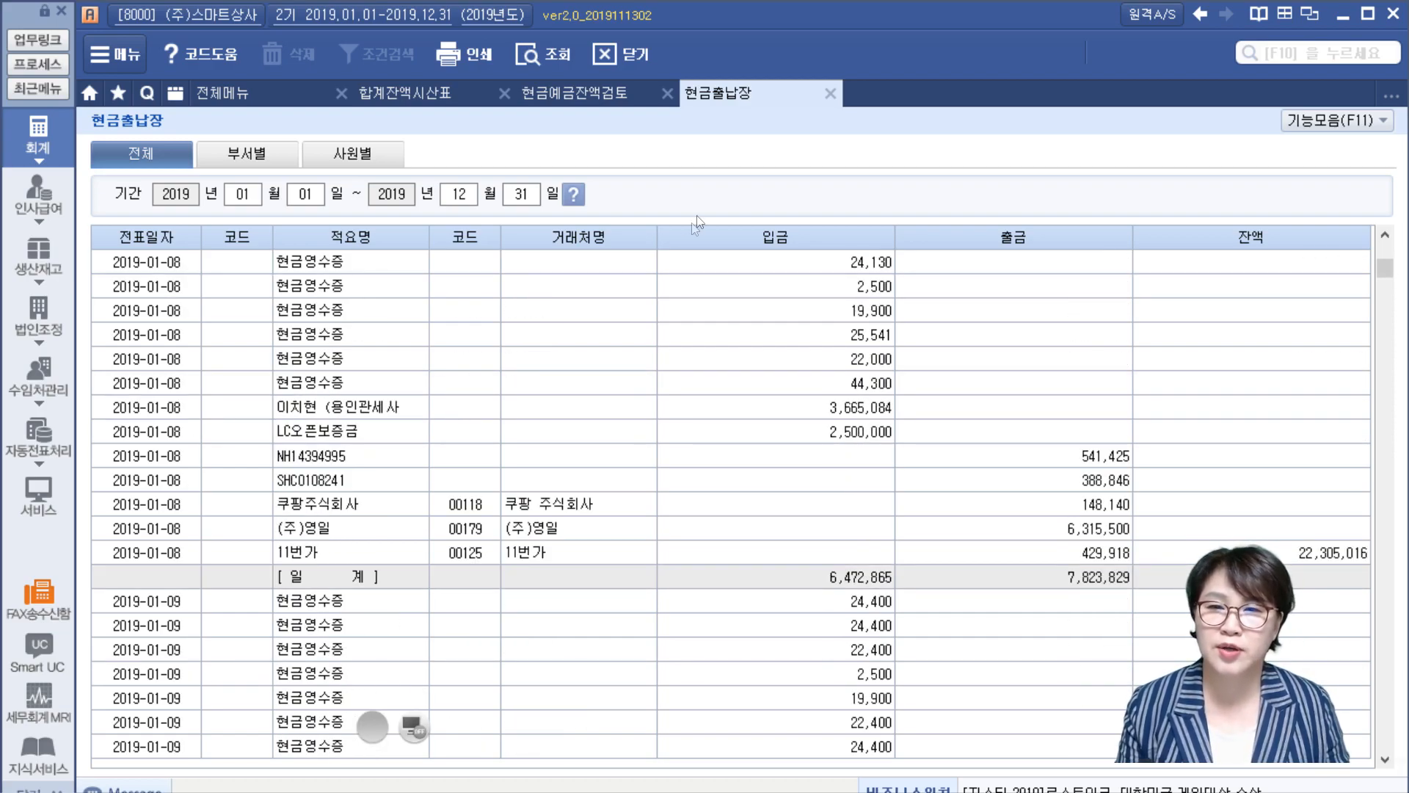
{"action": "left_click", "coordinate": [535, 56]}
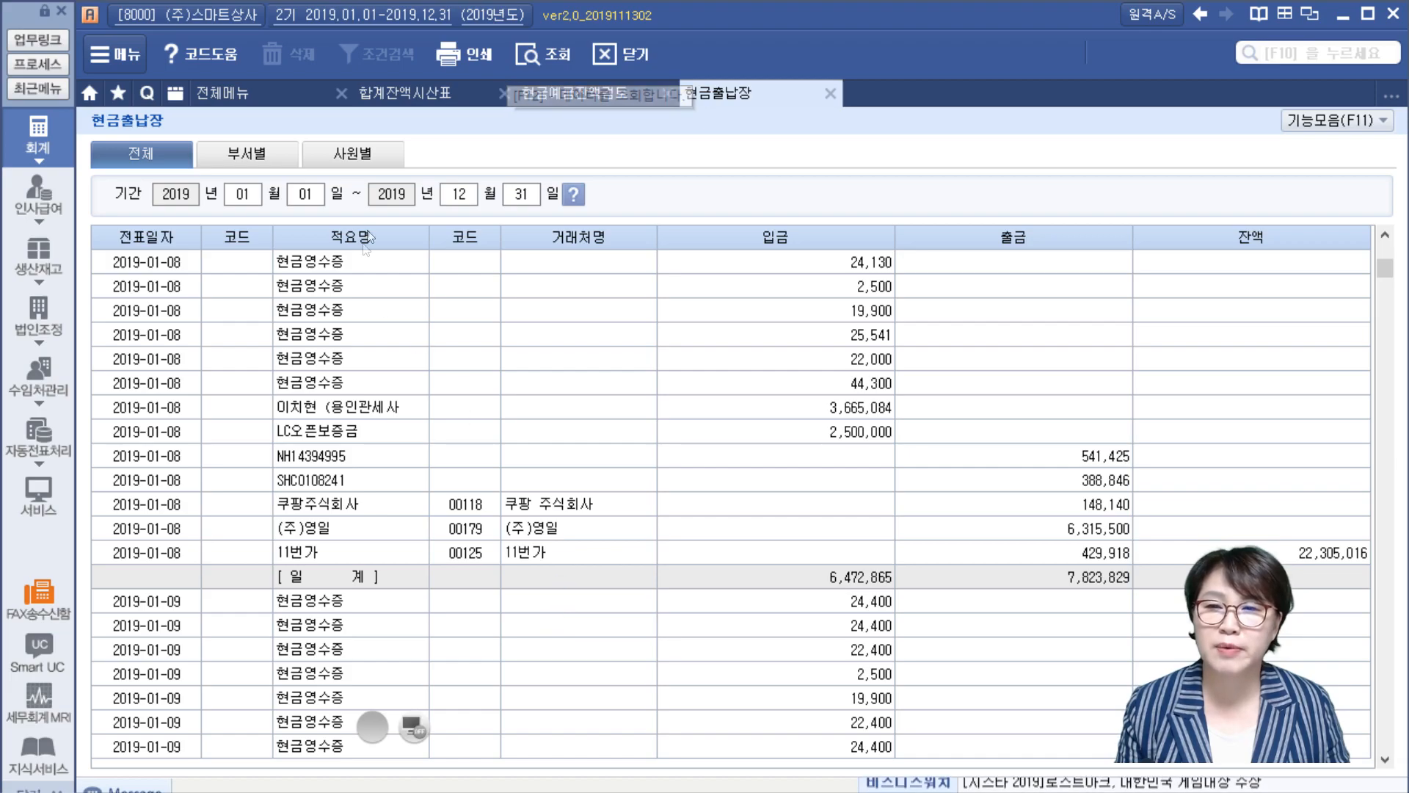
Return to the 현금일괄잔액검토 page of 현금예금잔액검토 and set the review period from month 01 to month 12.
{"action": "left_click", "coordinate": [556, 96]}
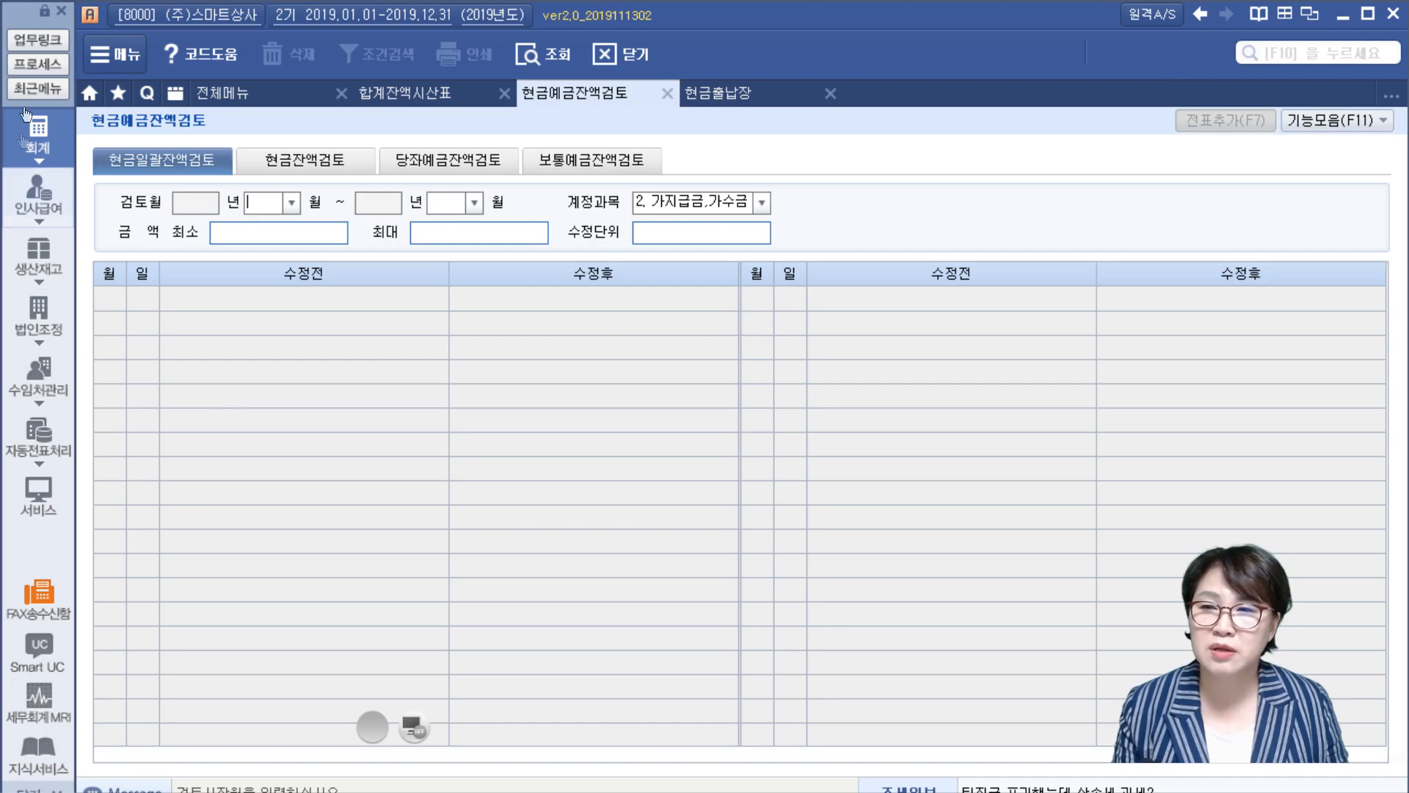
{"action": "left_click", "coordinate": [291, 205]}
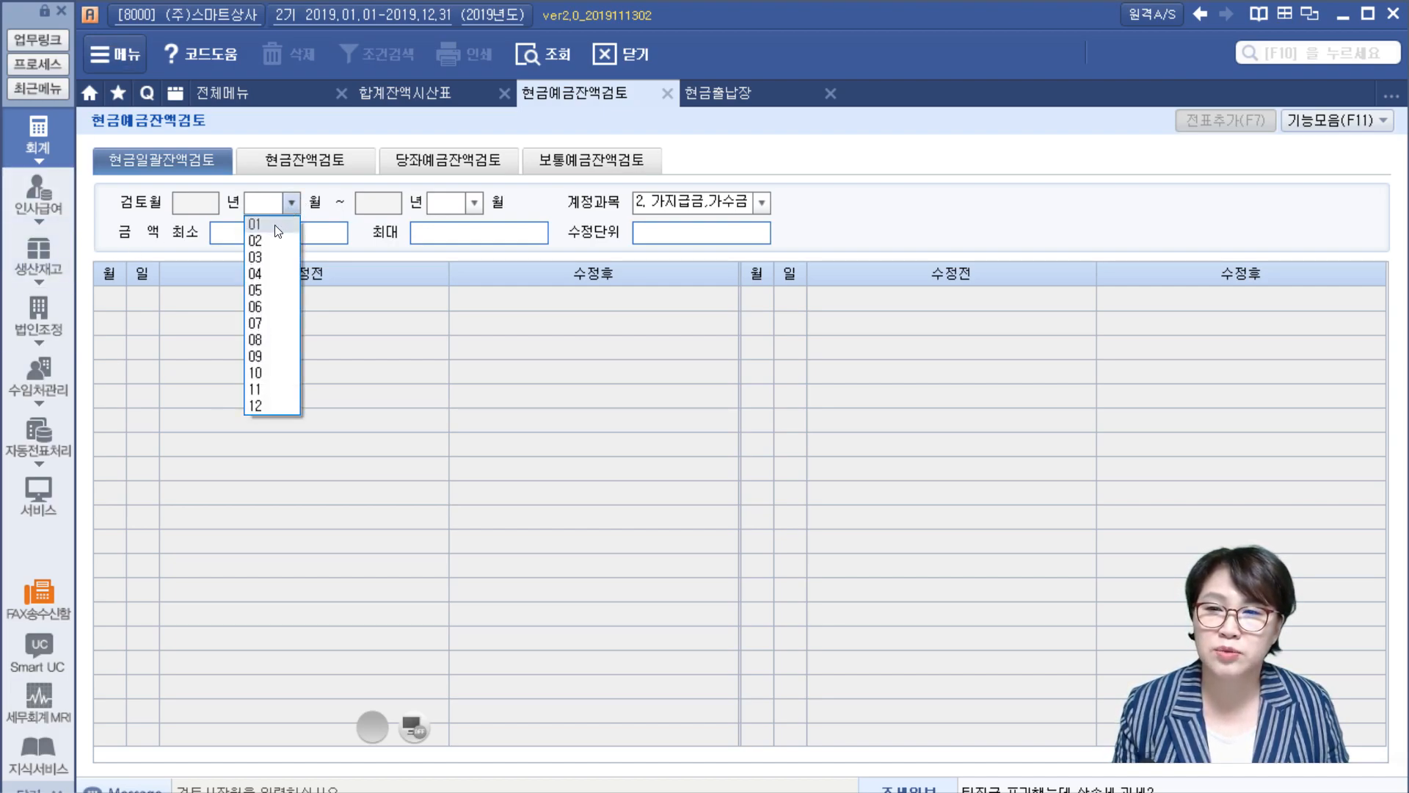
{"action": "left_click", "coordinate": [274, 225]}
{"action": "left_click", "coordinate": [475, 203]}
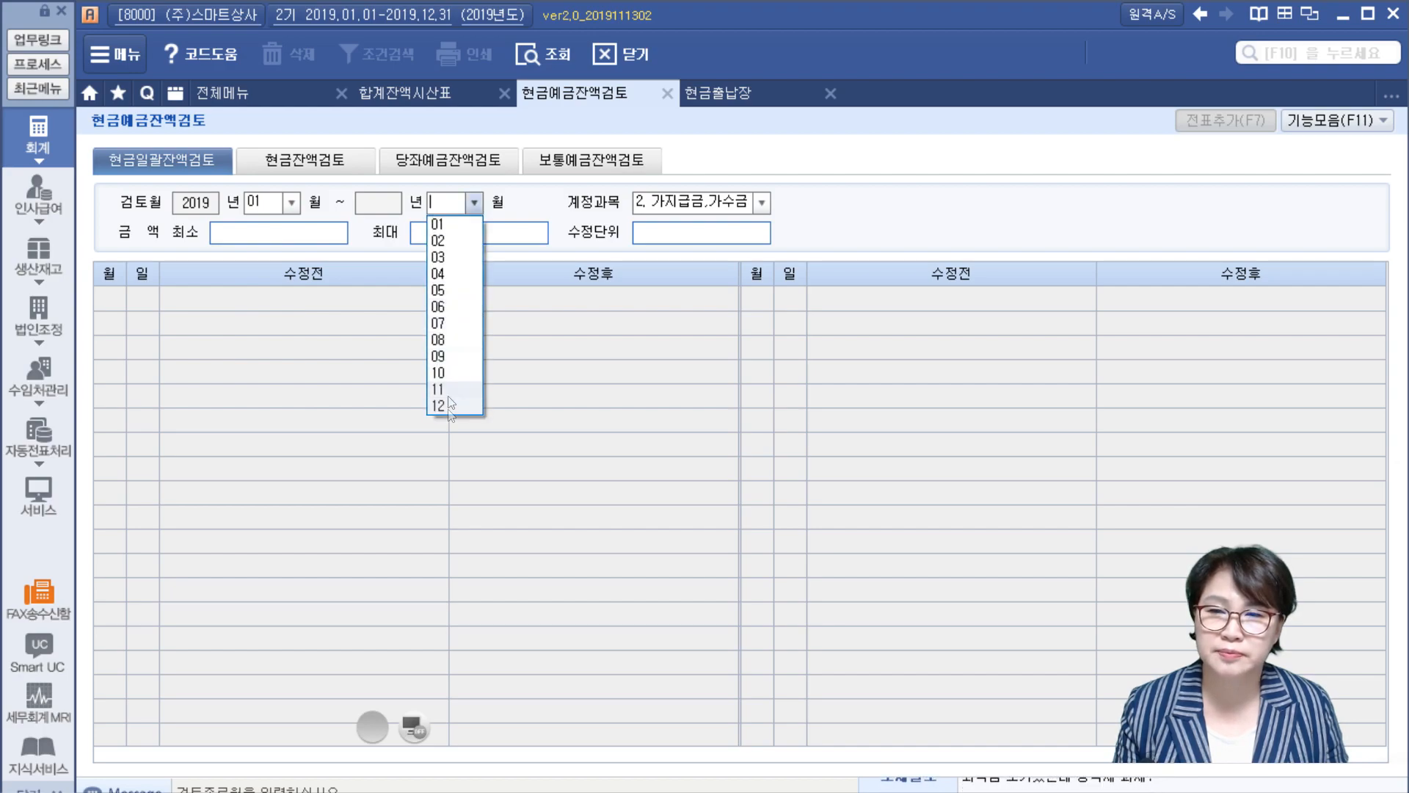
{"action": "left_click", "coordinate": [447, 416]}
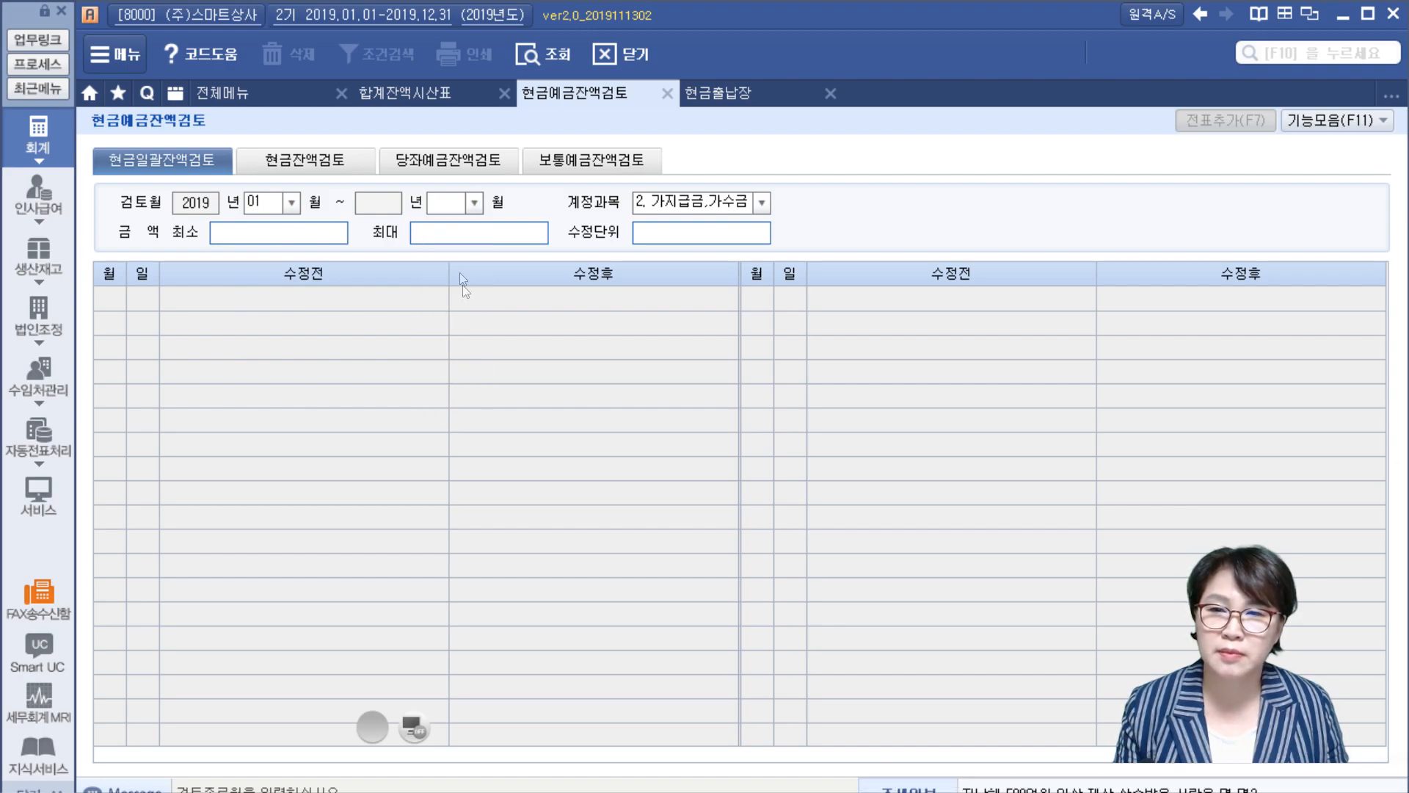
{"action": "left_click", "coordinate": [476, 203]}
{"action": "left_click", "coordinate": [442, 407]}
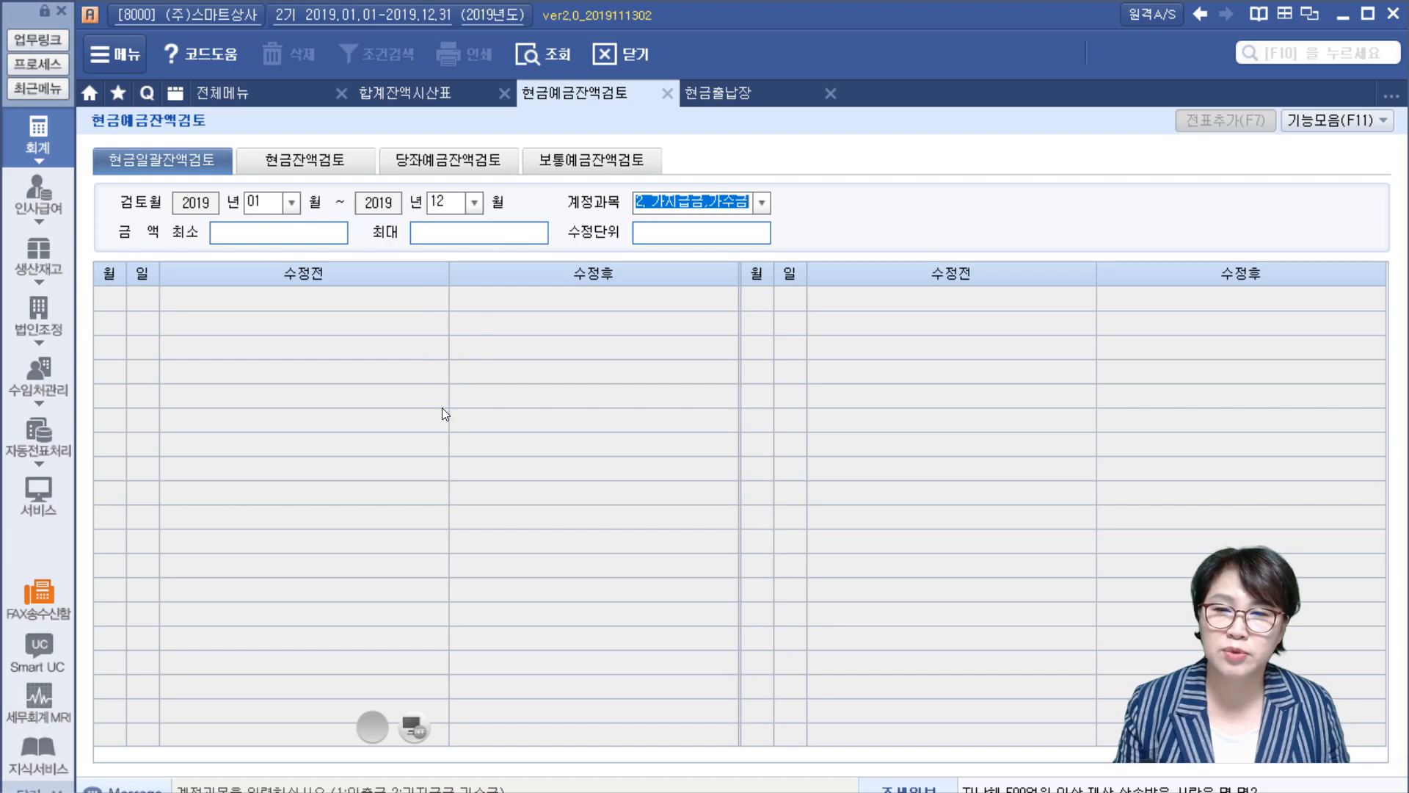
Run the batch cash review with account 2. 가지급금,가수금, minimum amount 100,000, maximum amount 500,000 and correction unit 500,000.
{"action": "key", "text": "Return"}
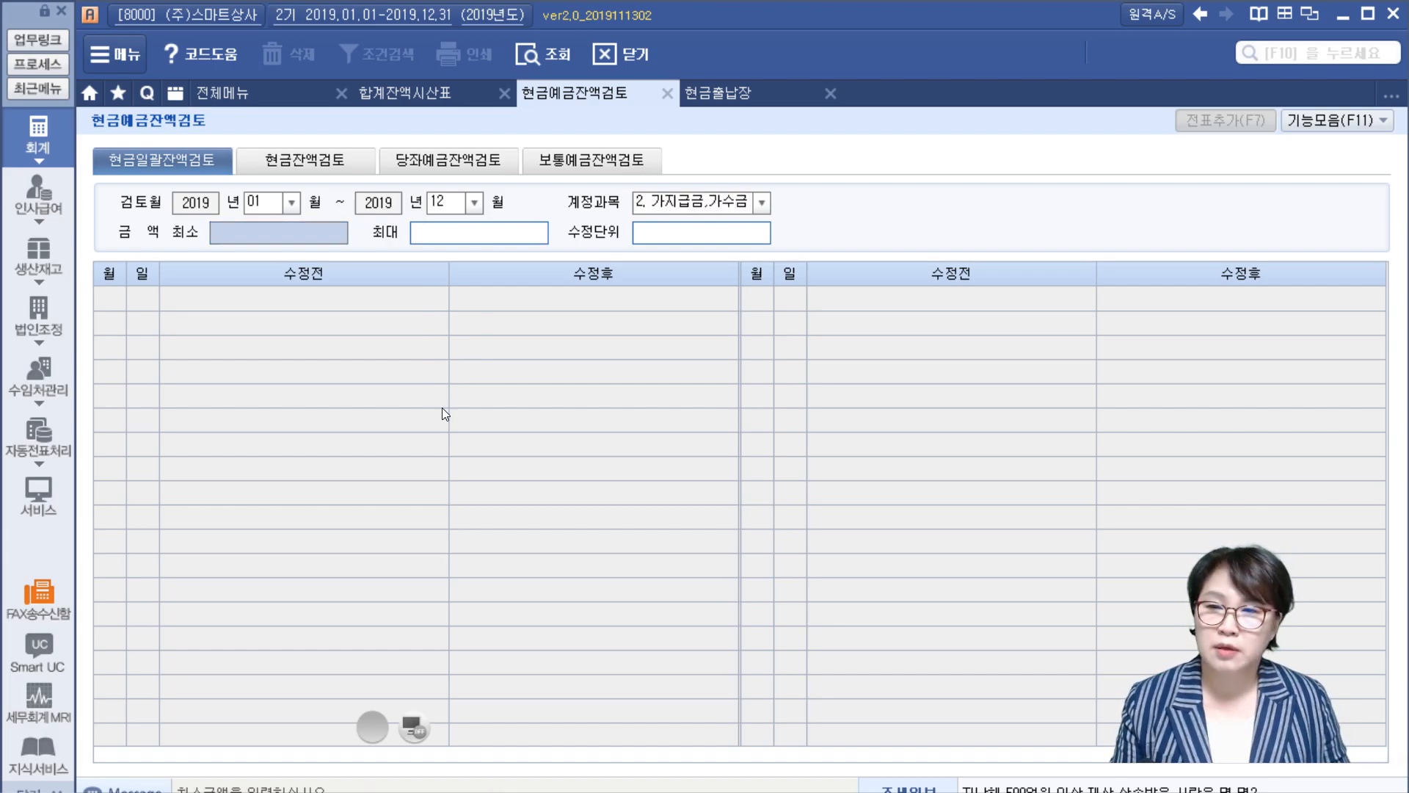
{"action": "type", "text": "100,000"}
{"action": "key", "text": "Return"}
{"action": "type", "text": "500000"}
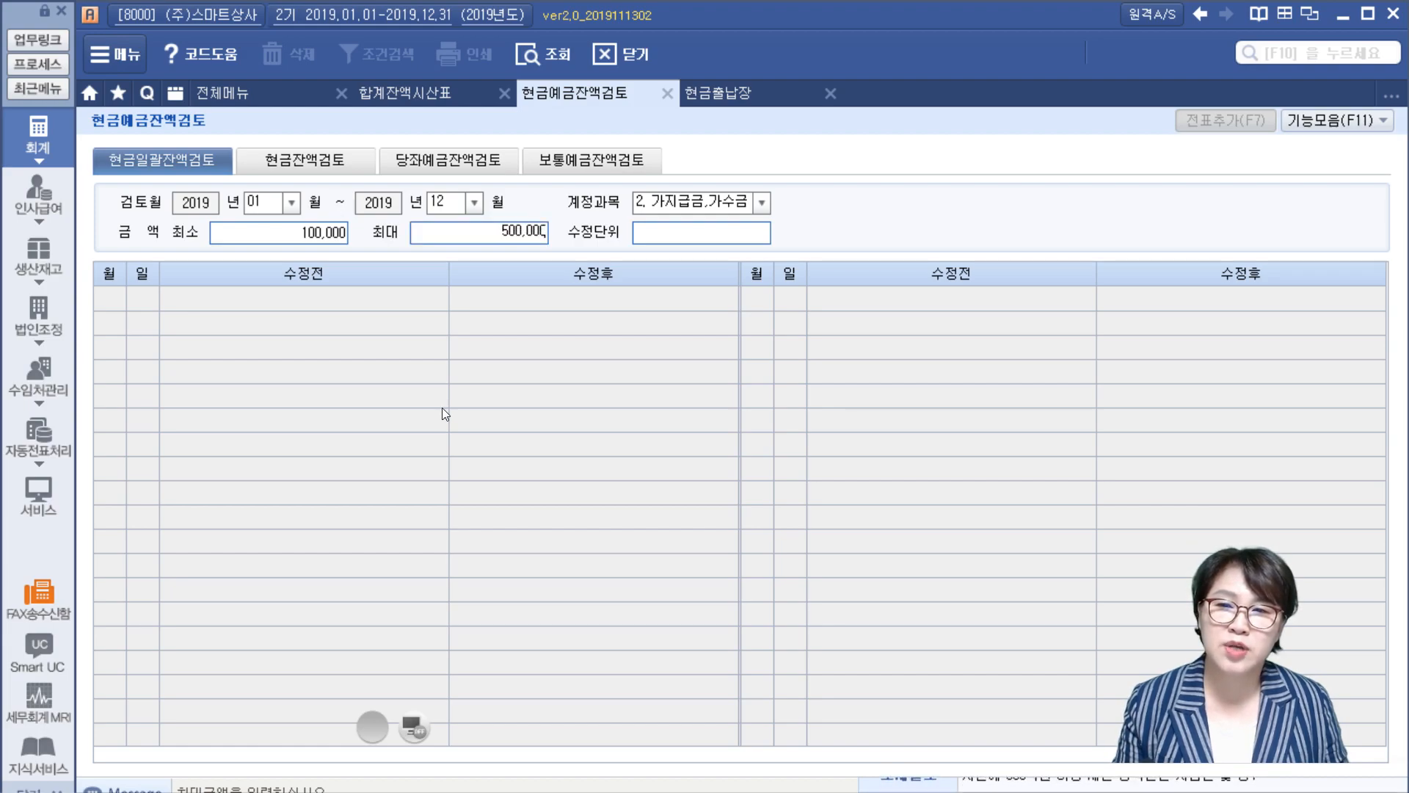
{"action": "key", "text": "Return"}
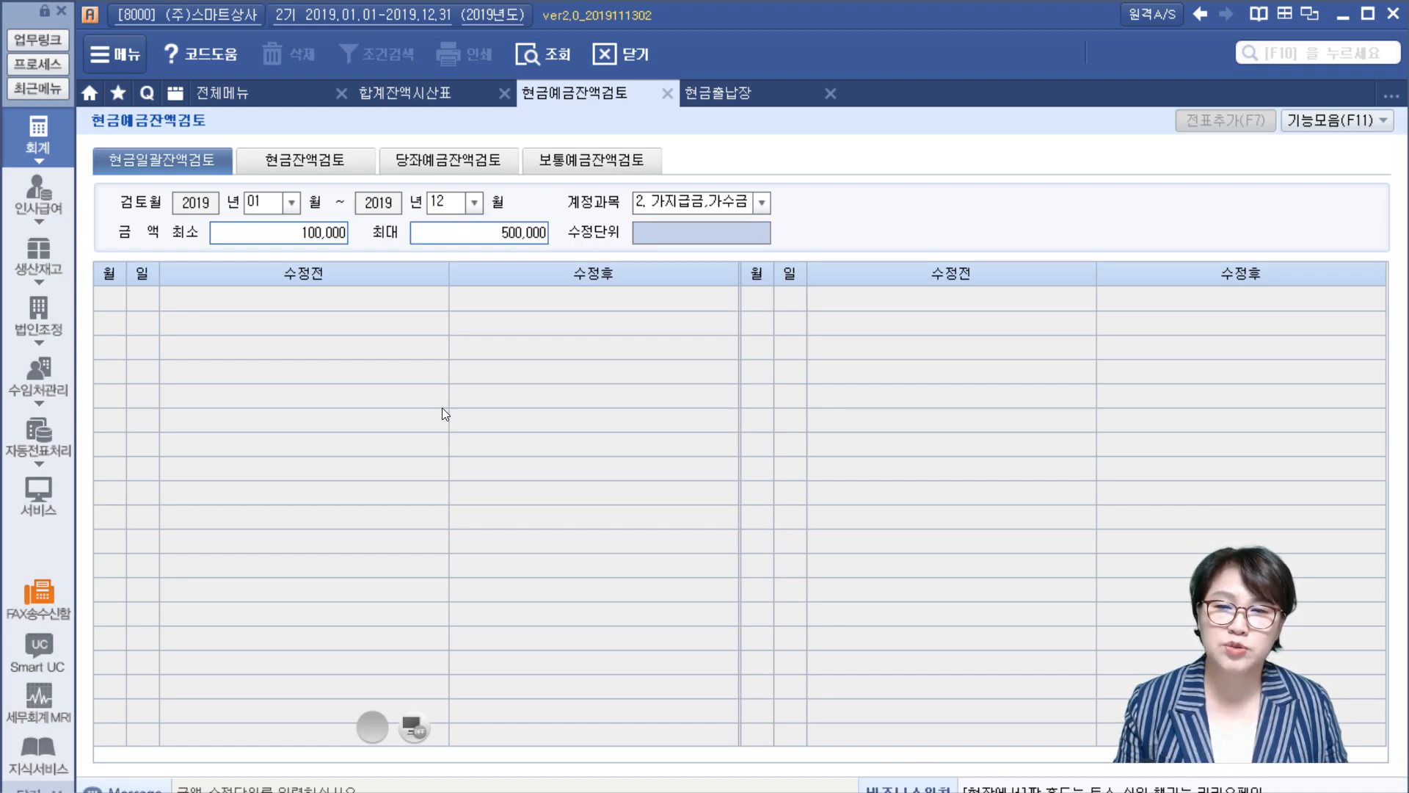
{"action": "type", "text": "5000000"}
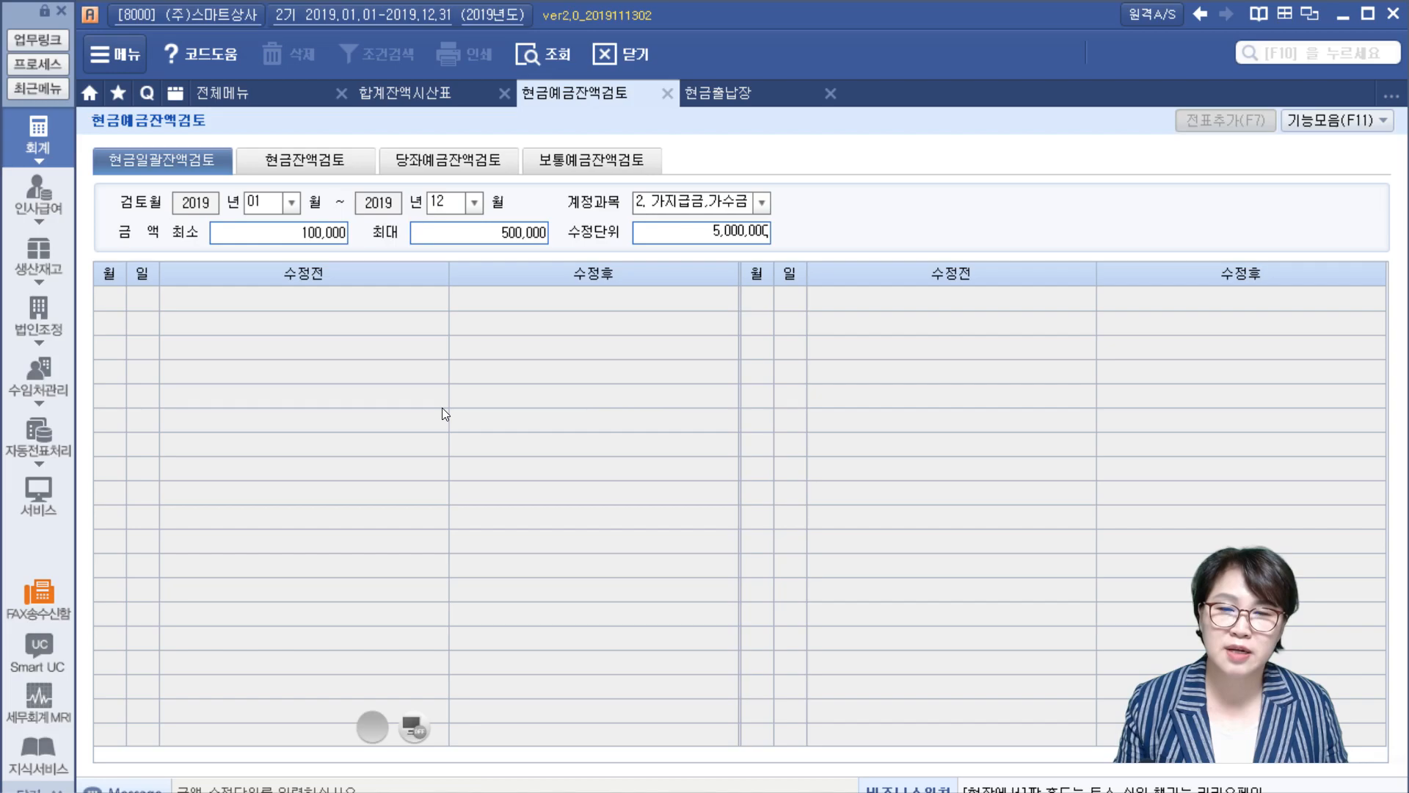
{"action": "key", "text": "BackSpace"}
{"action": "key", "text": "Return"}
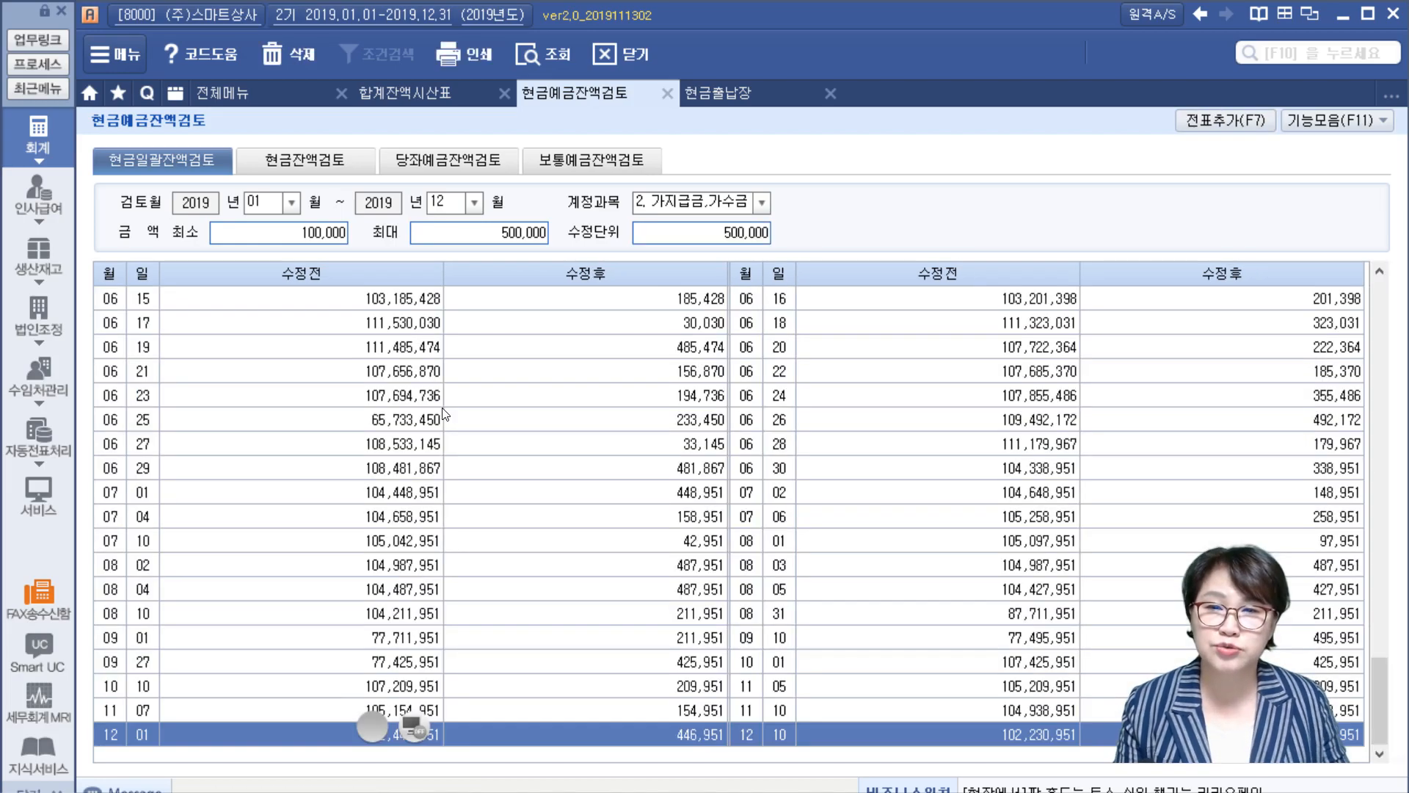
Compare the 수정전 and 수정후 cash balances by date in the batch review results.
{"action": "left_click", "coordinate": [622, 426]}
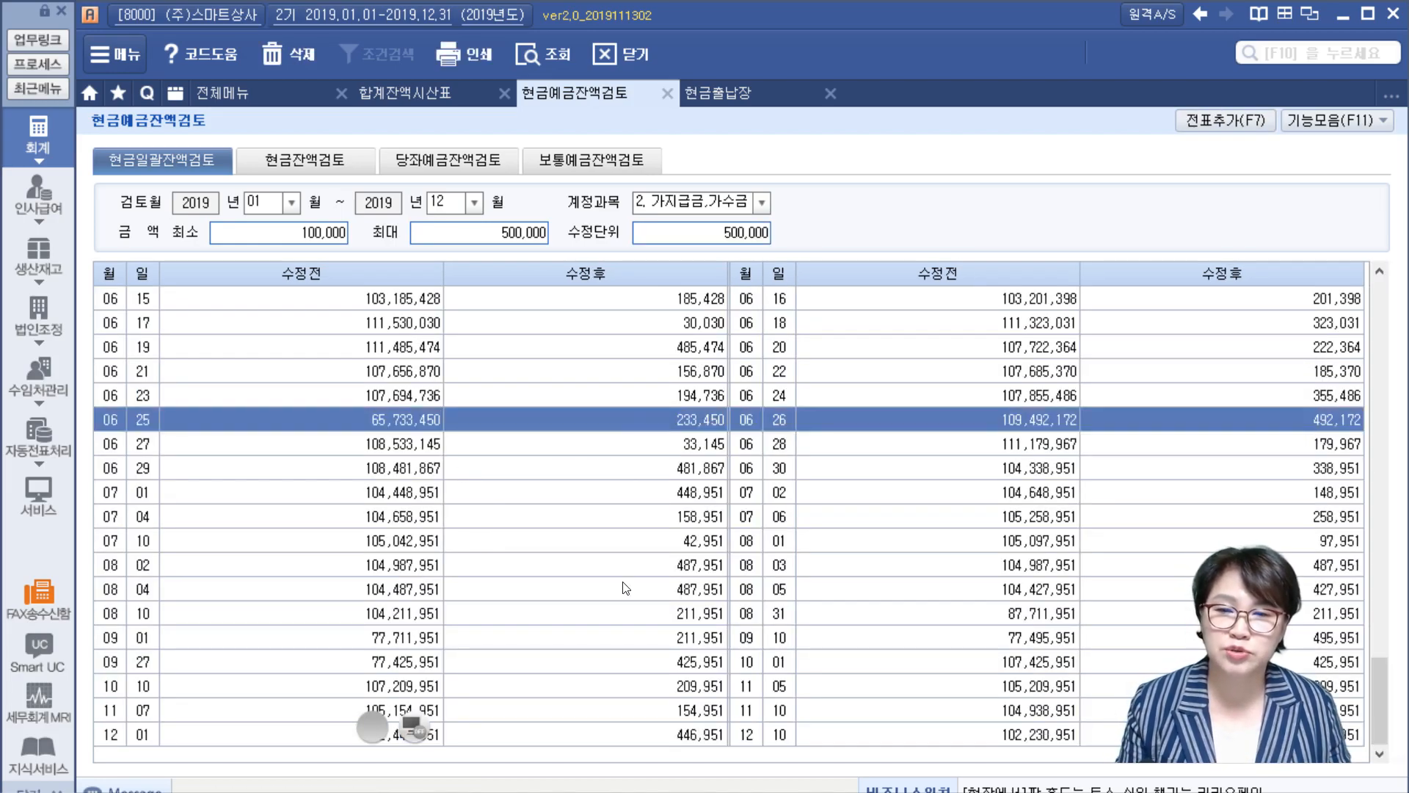
{"action": "left_click", "coordinate": [622, 614]}
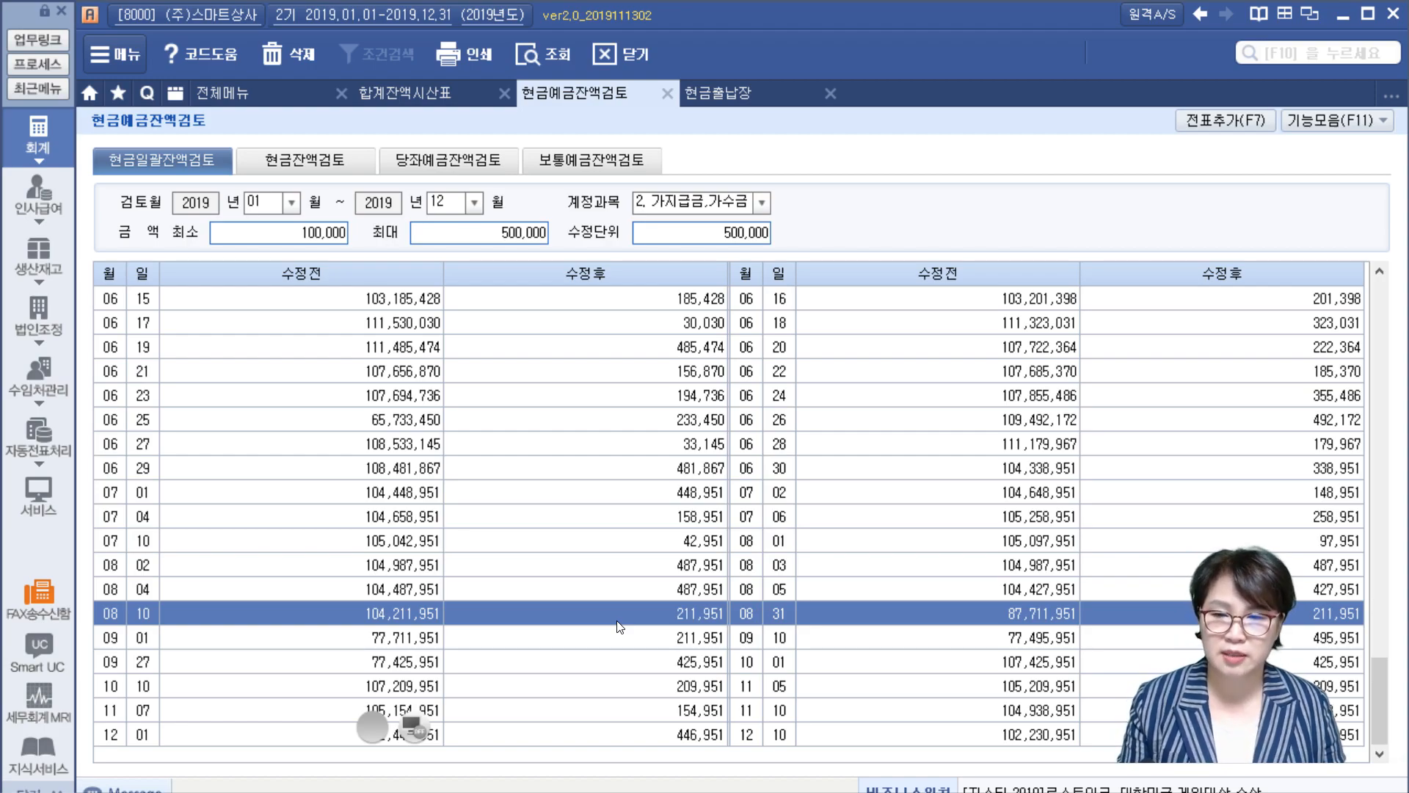
{"action": "scroll", "coordinate": [621, 419], "scroll_direction": "up", "scroll_amount": 6}
{"action": "left_click", "coordinate": [558, 371]}
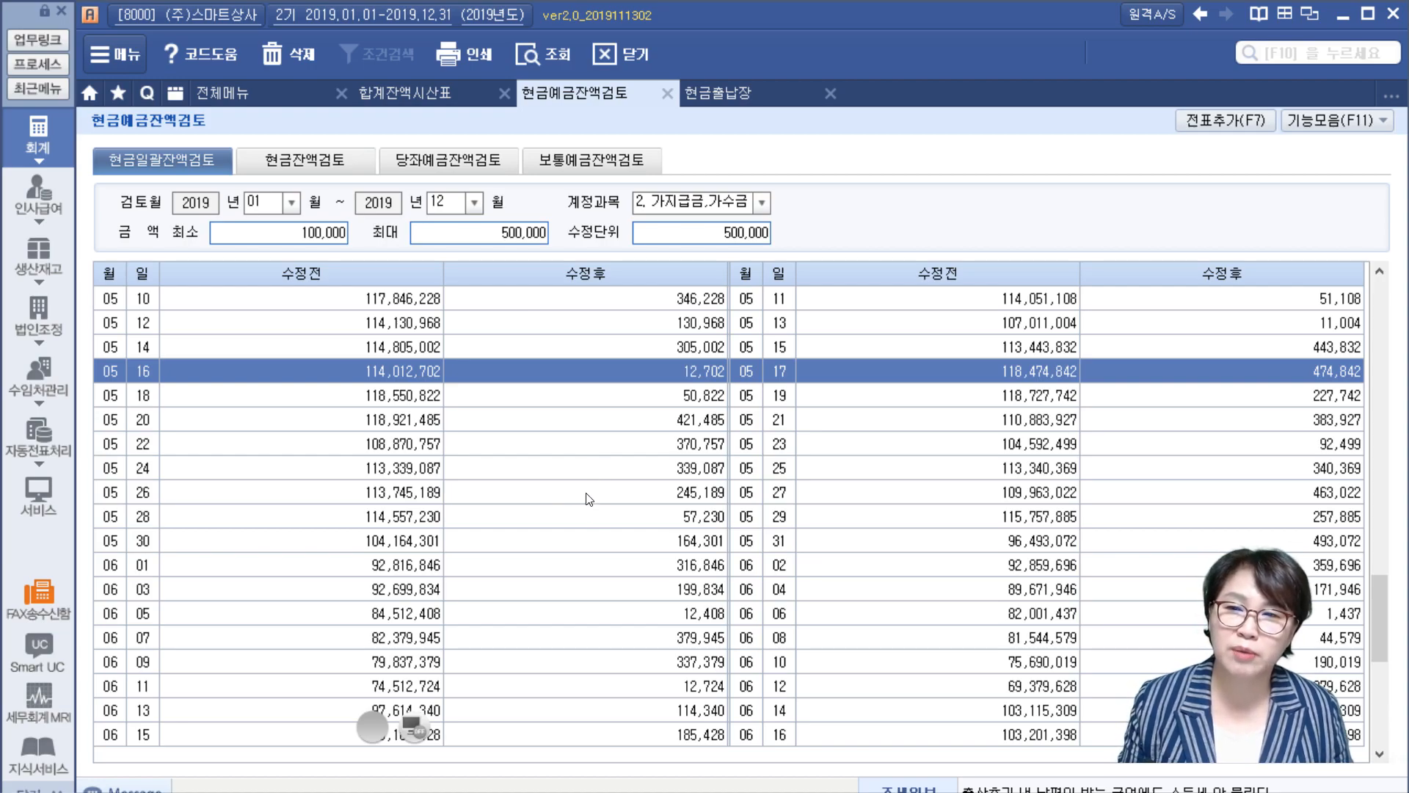
Load the 현금잔액검토 page for review month 01.
{"action": "left_click", "coordinate": [286, 167]}
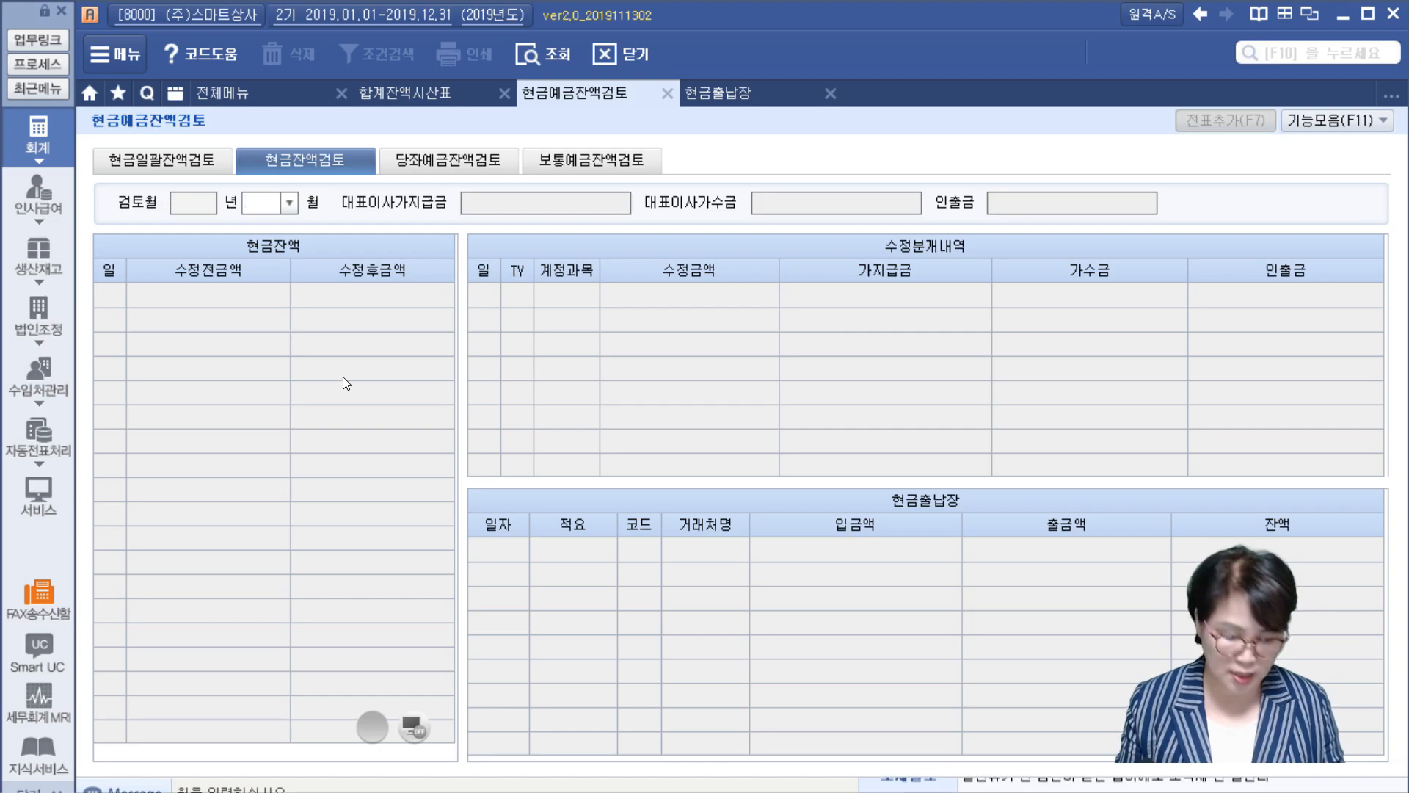
{"action": "type", "text": "01"}
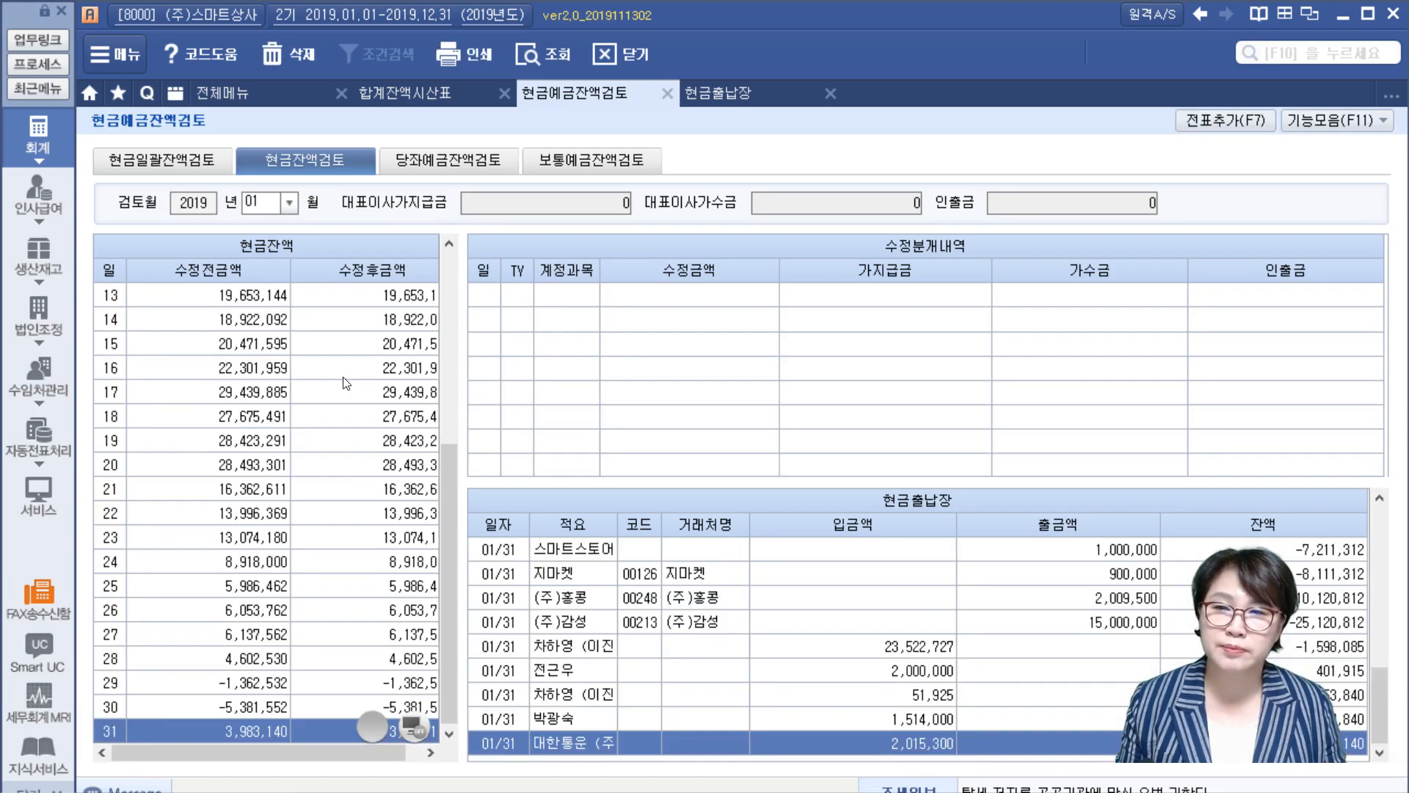
Inspect the 현금출납장 entries behind the January cash balances of days 16, 01 and 02.
{"action": "left_click", "coordinate": [263, 371]}
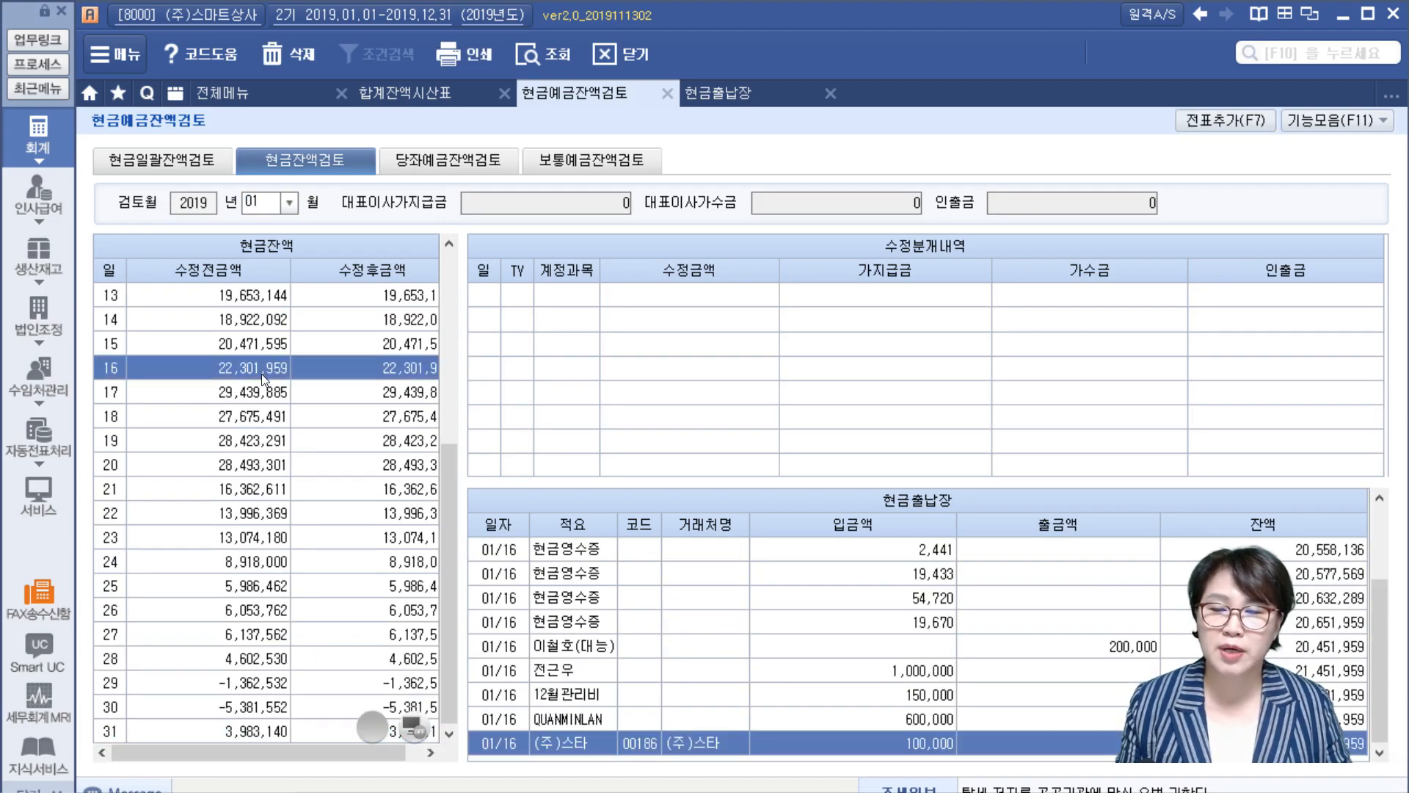
{"action": "left_click", "coordinate": [167, 320]}
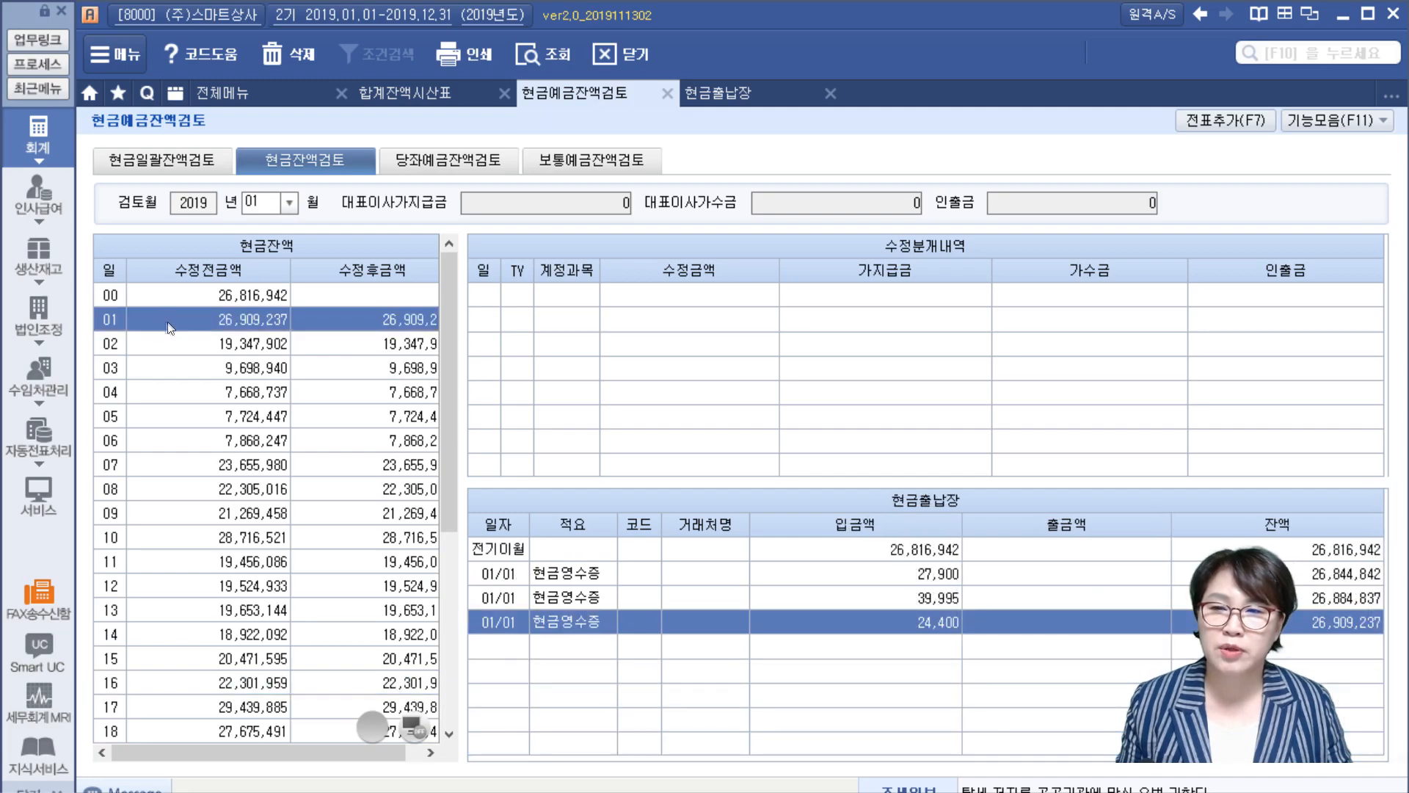
{"action": "left_click", "coordinate": [490, 296]}
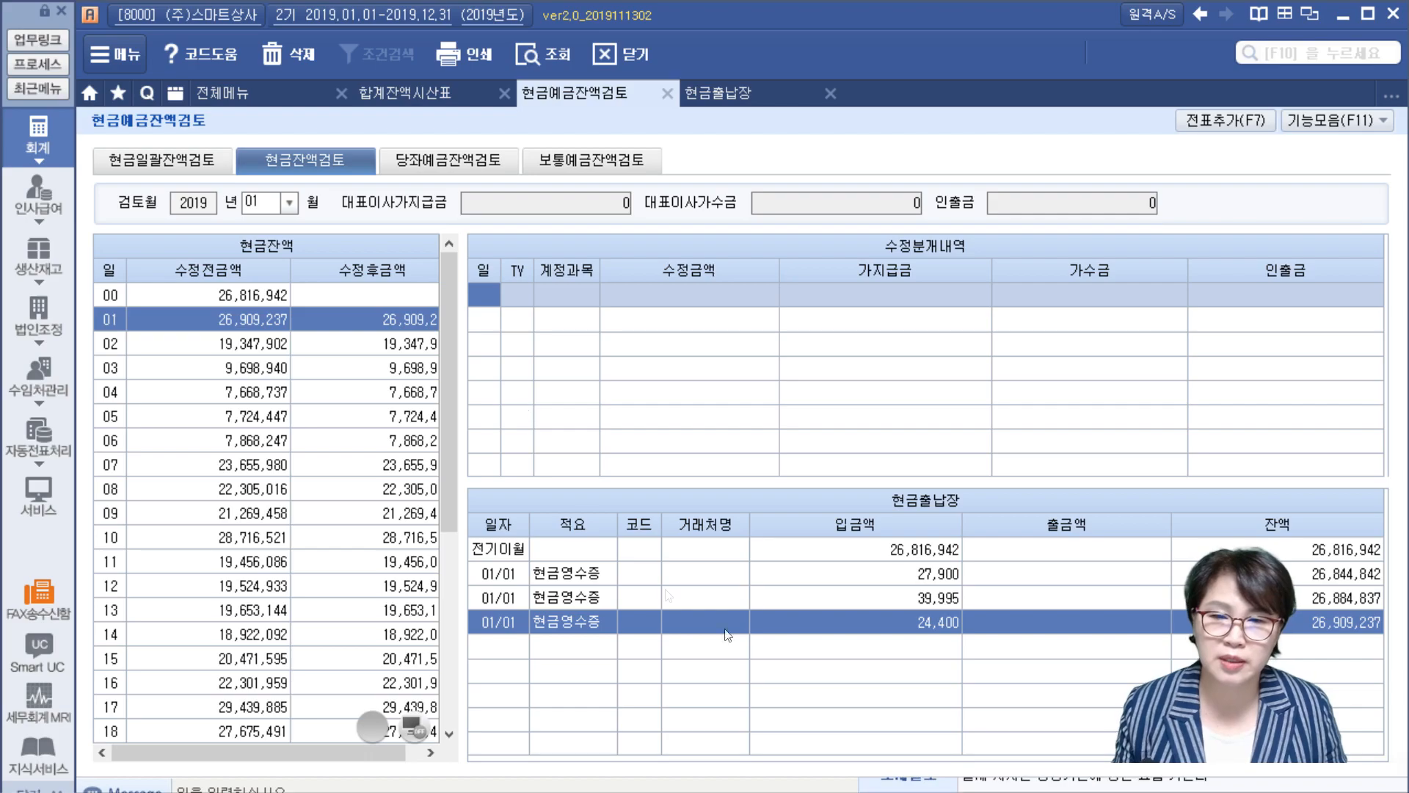
{"action": "left_click", "coordinate": [814, 577]}
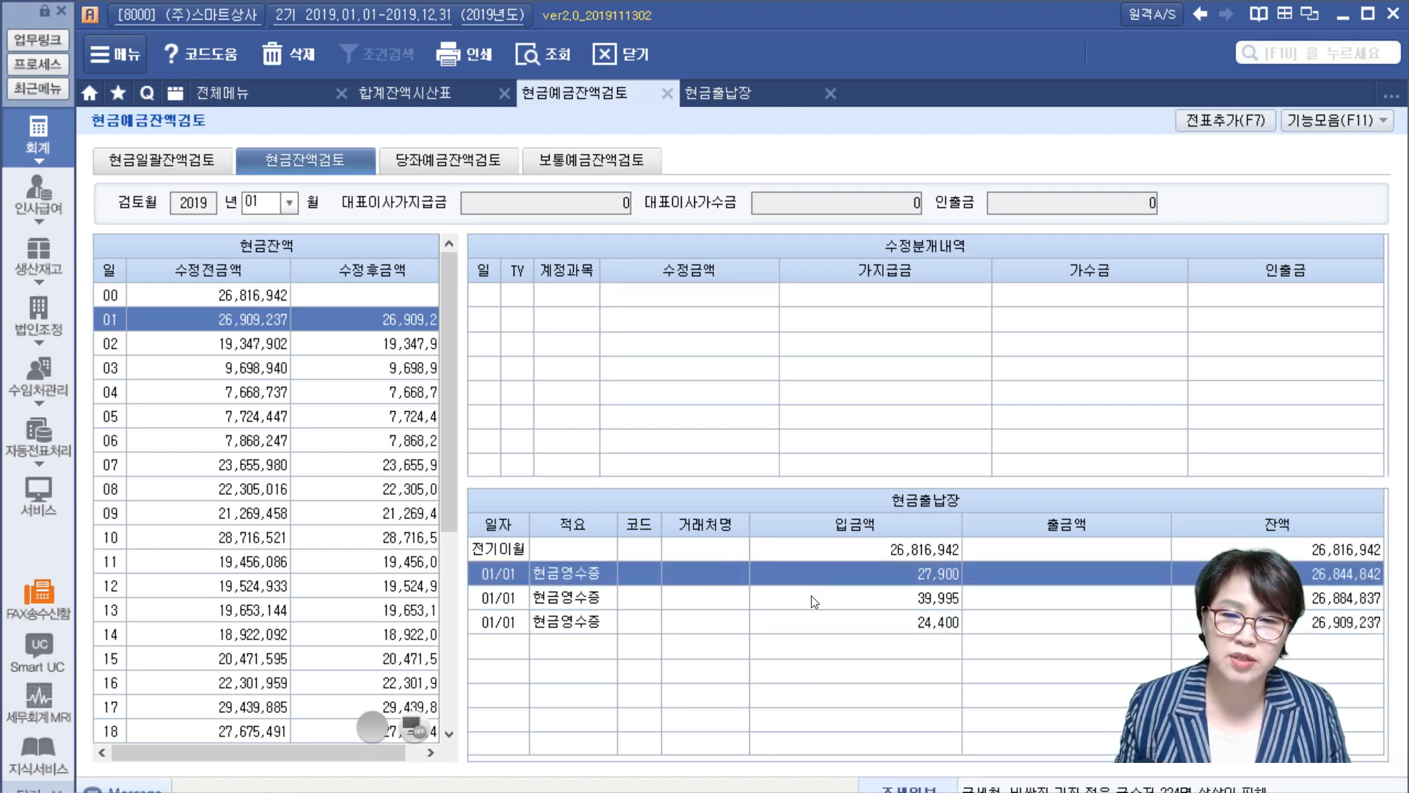
{"action": "left_click", "coordinate": [817, 604]}
{"action": "left_click", "coordinate": [811, 621]}
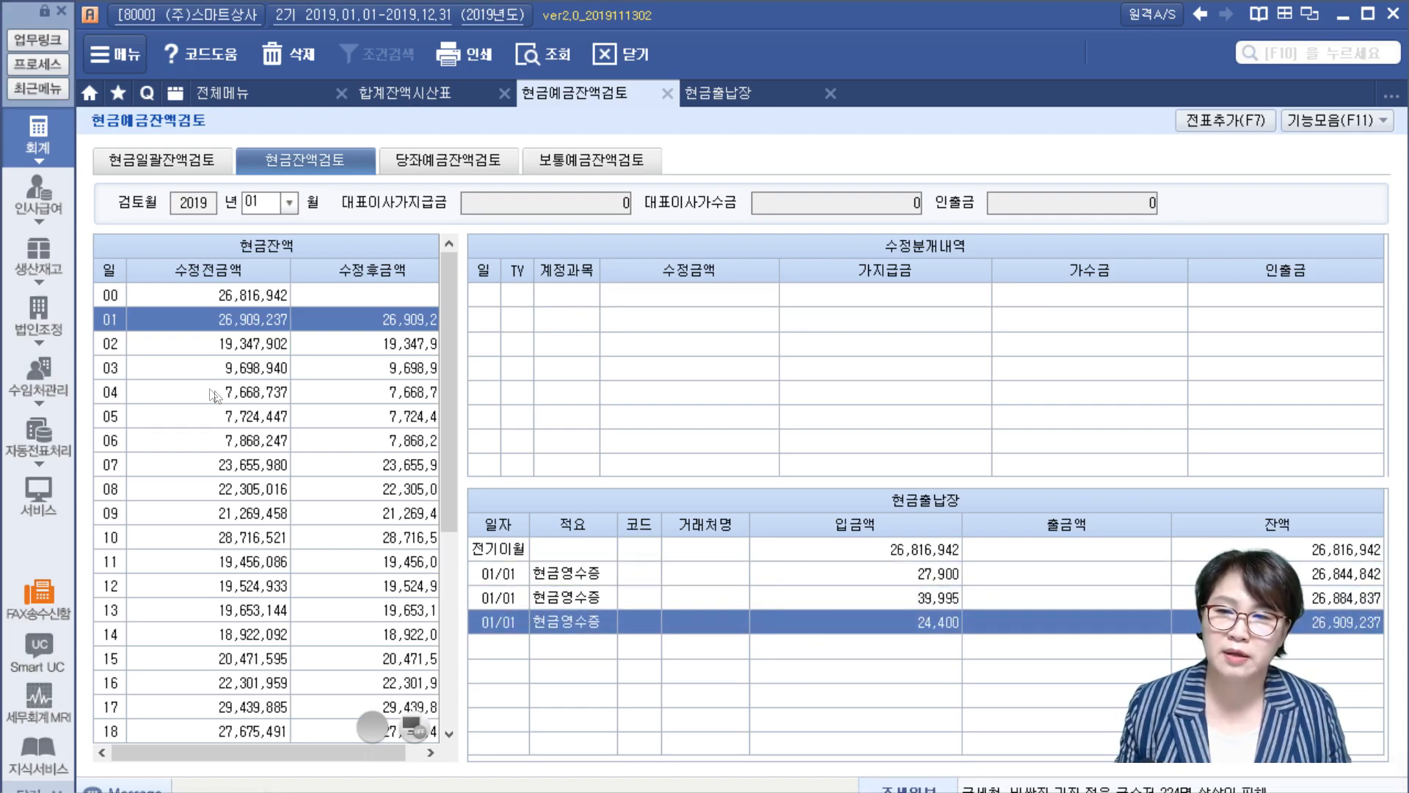
{"action": "left_click", "coordinate": [186, 353]}
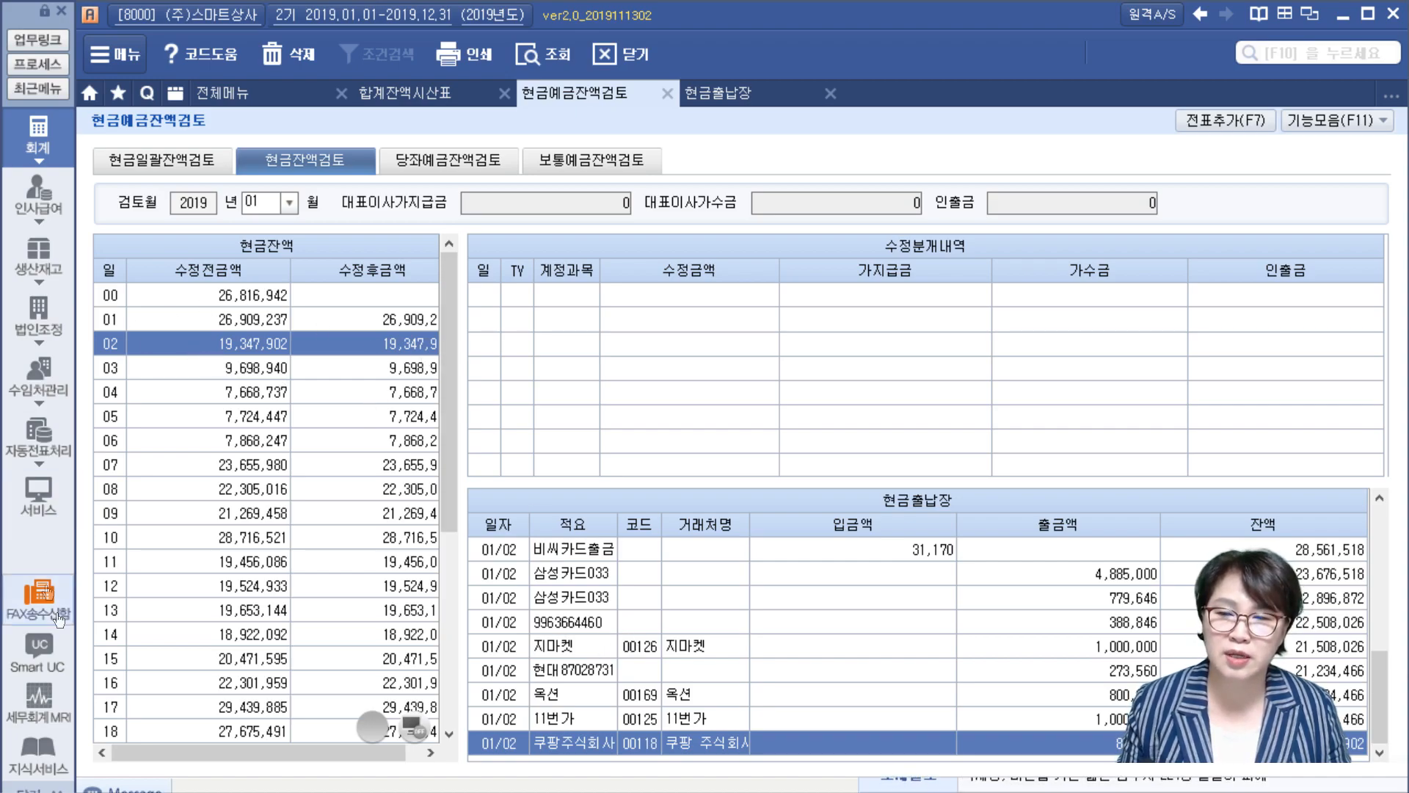
For day 29, add a 수정분개내역 adjusting entry of type 입금 with account 가수금 and amount 10,000,000.
{"action": "left_click_drag", "start_coordinate": [447, 416], "coordinate": [484, 646]}
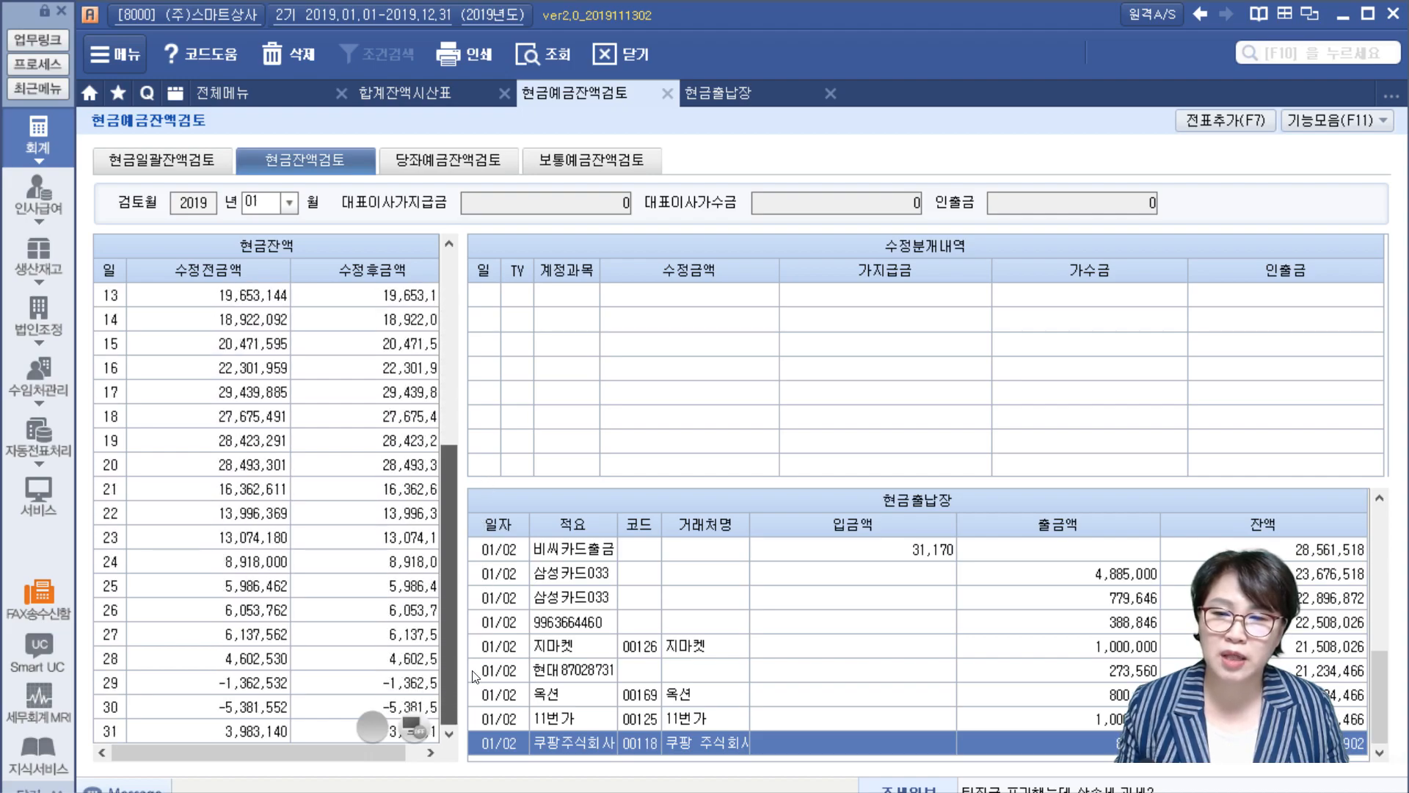
{"action": "left_click", "coordinate": [209, 682]}
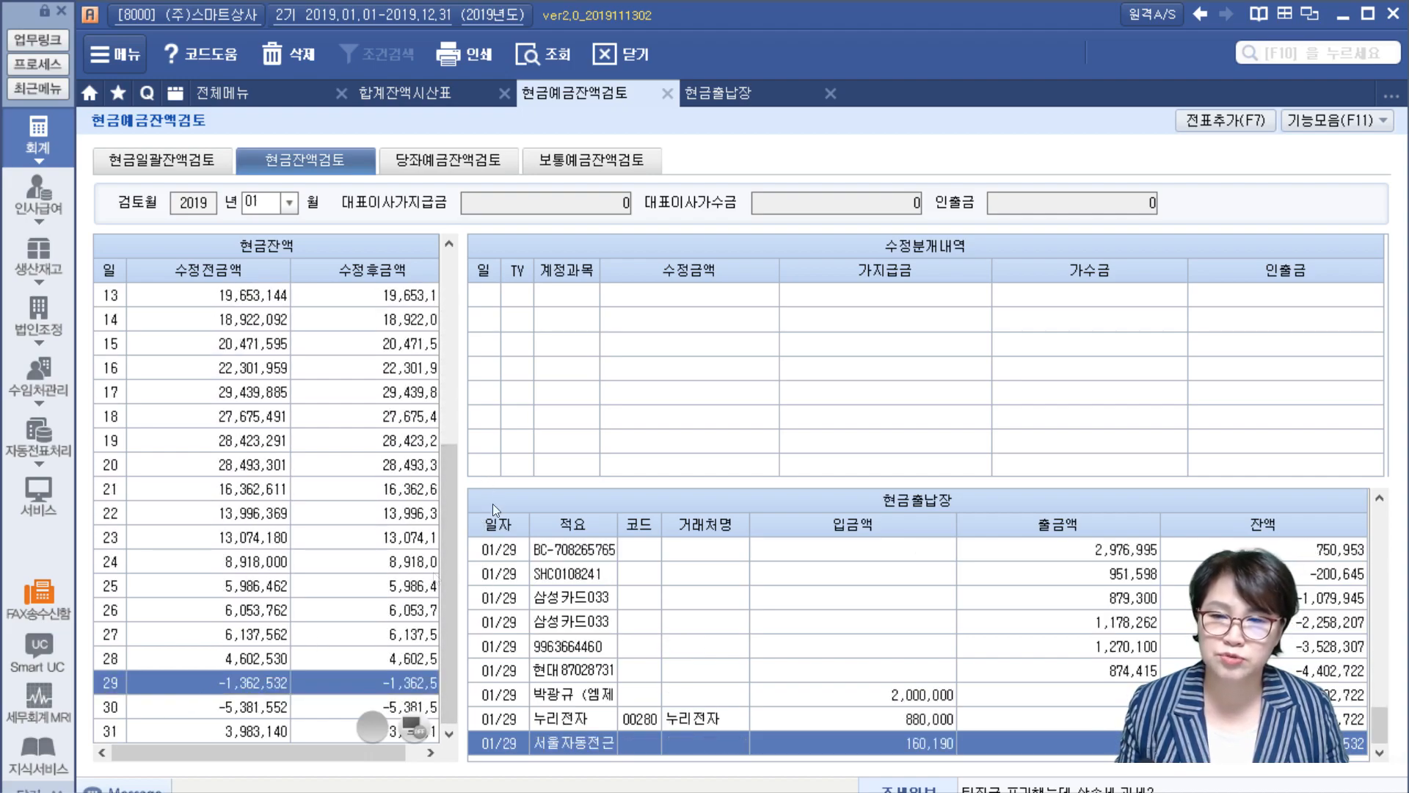
{"action": "left_click", "coordinate": [488, 303]}
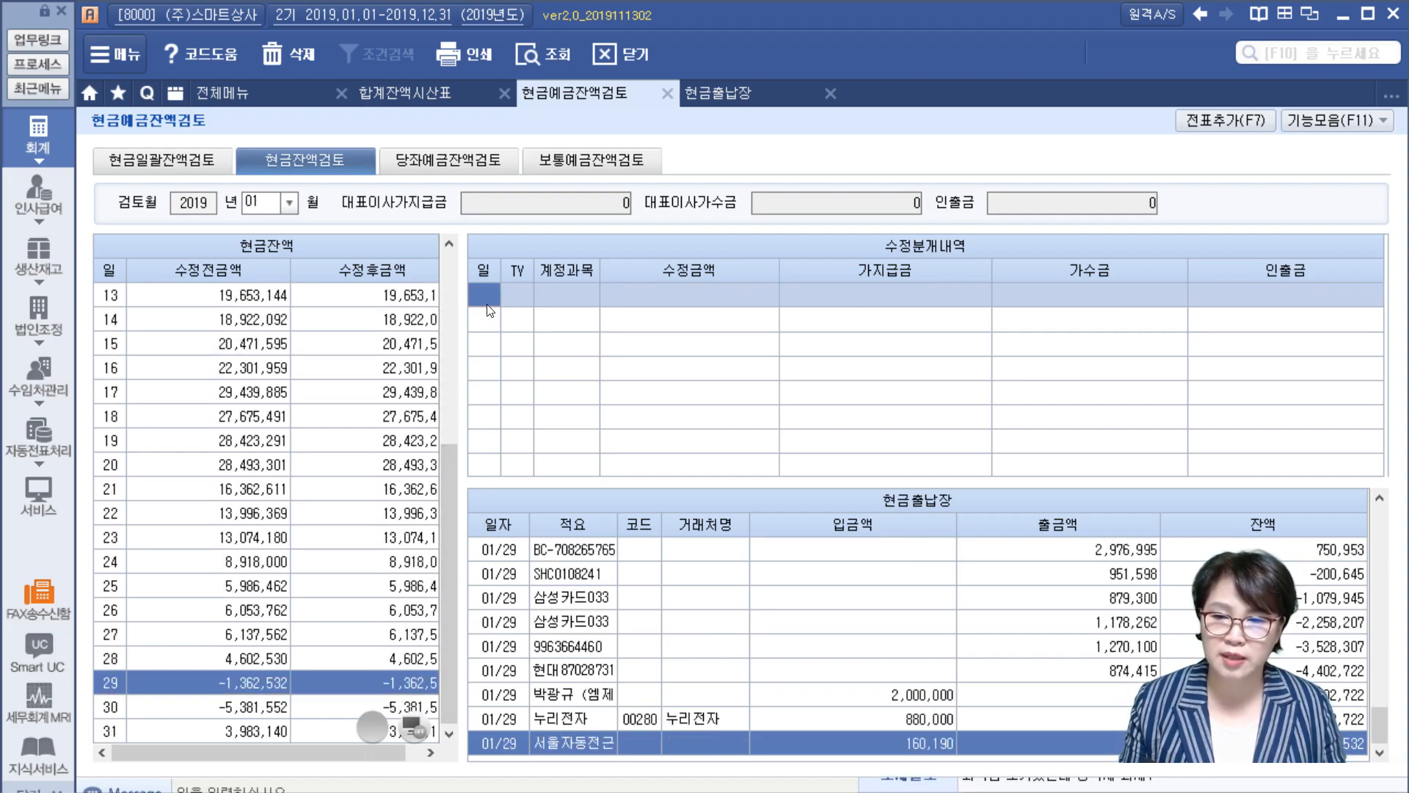
{"action": "type", "text": "29"}
{"action": "key", "text": "Return"}
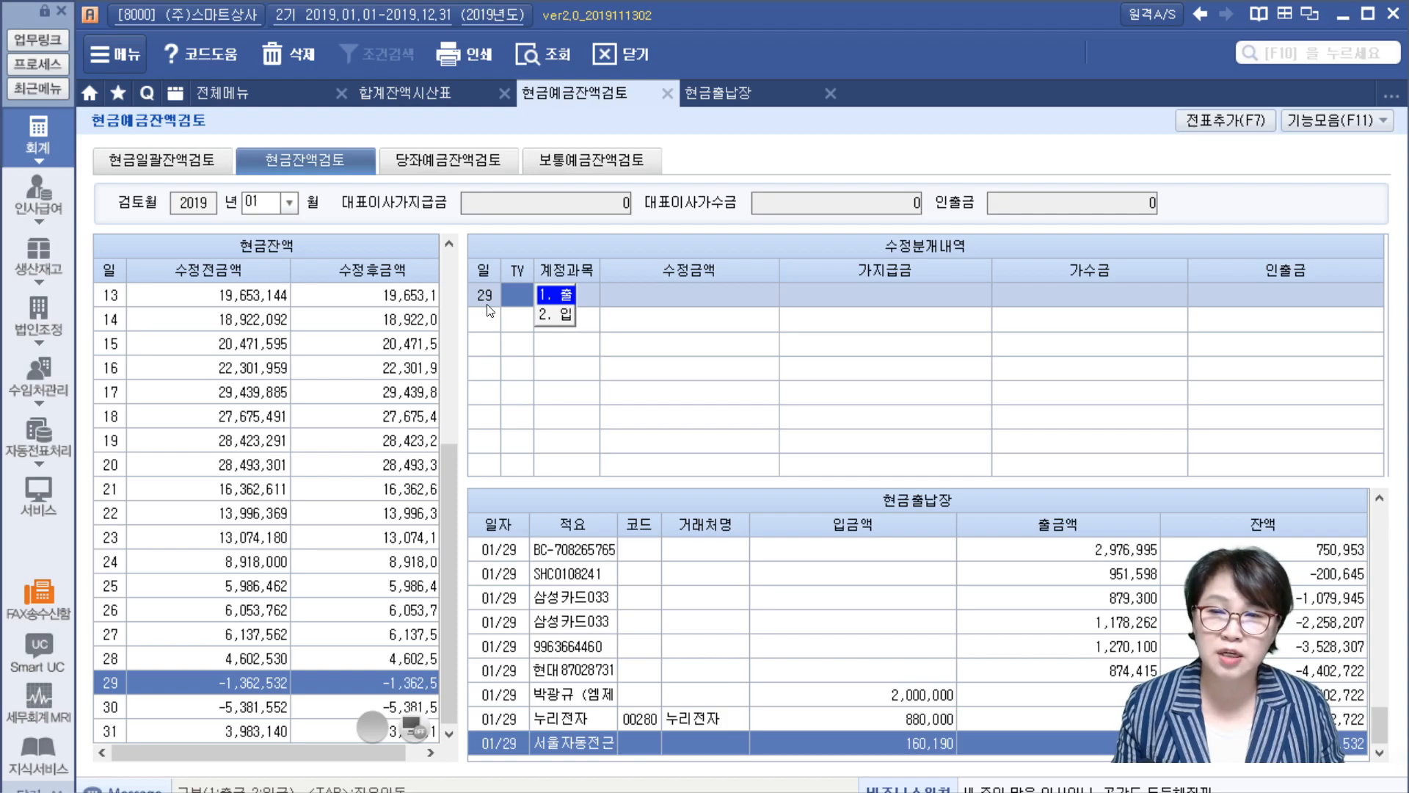
{"action": "key", "text": "2"}
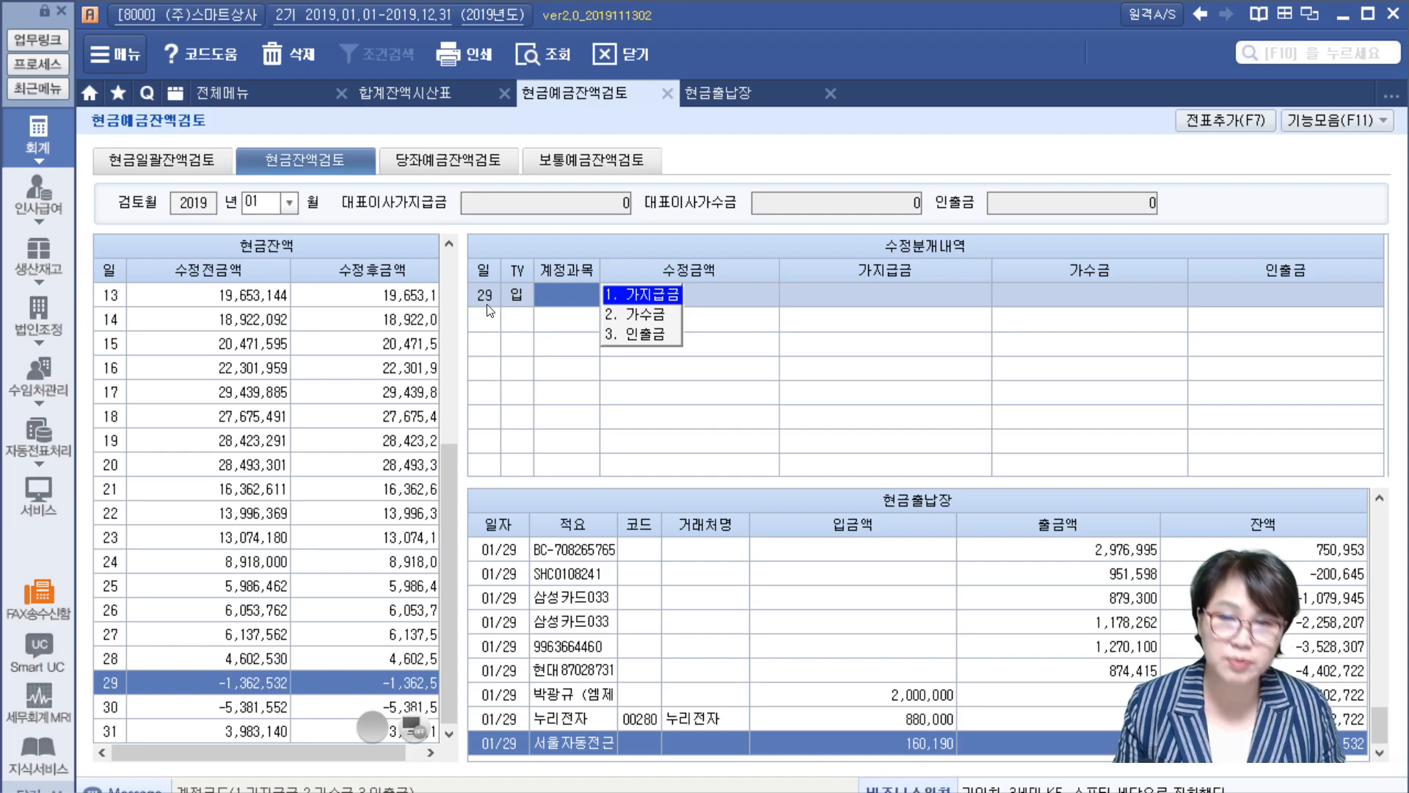
{"action": "key", "text": "2"}
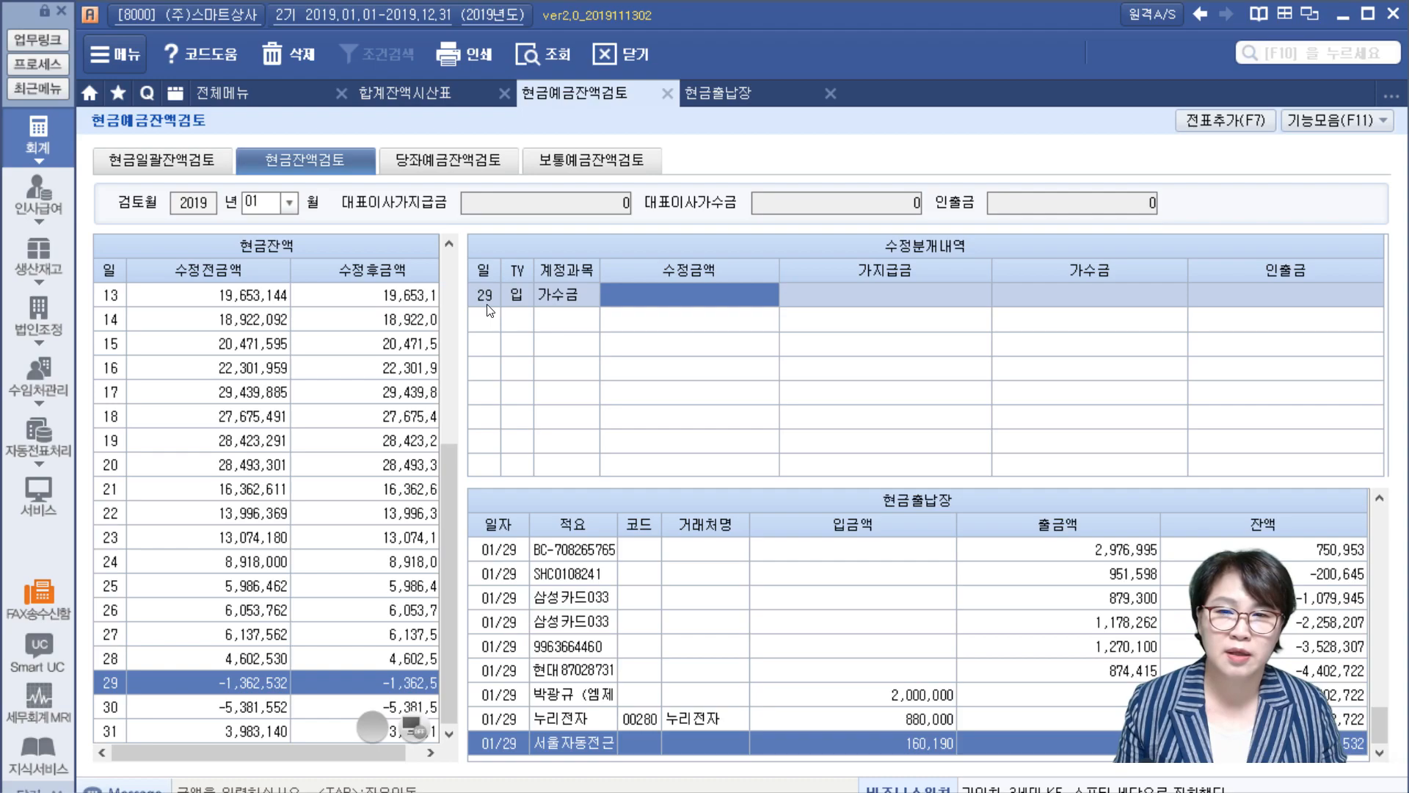
{"action": "type", "text": "10000000"}
{"action": "key", "text": "Return"}
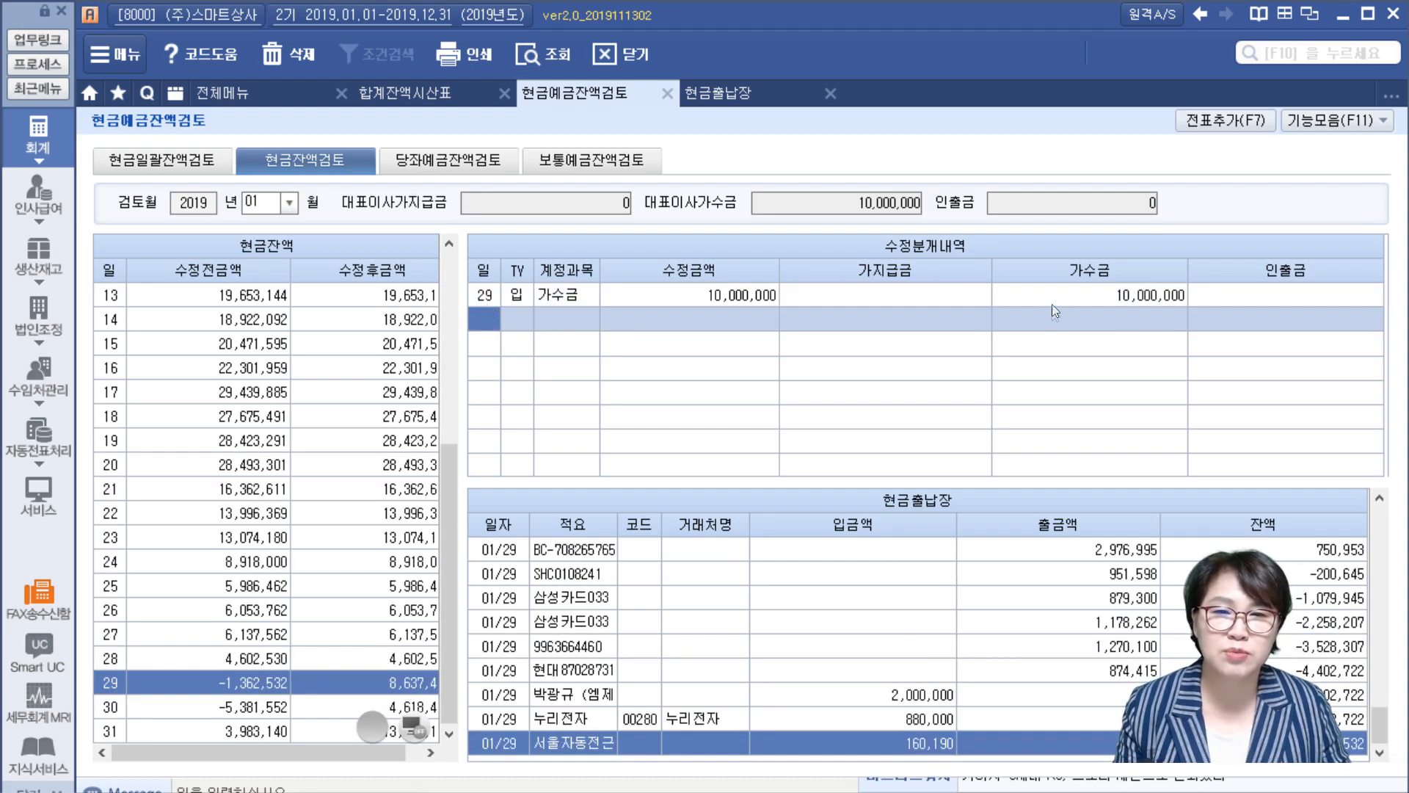
Post the day 29 가수금 adjusting entry to the general vouchers with 전표추가.
{"action": "key", "text": "Up"}
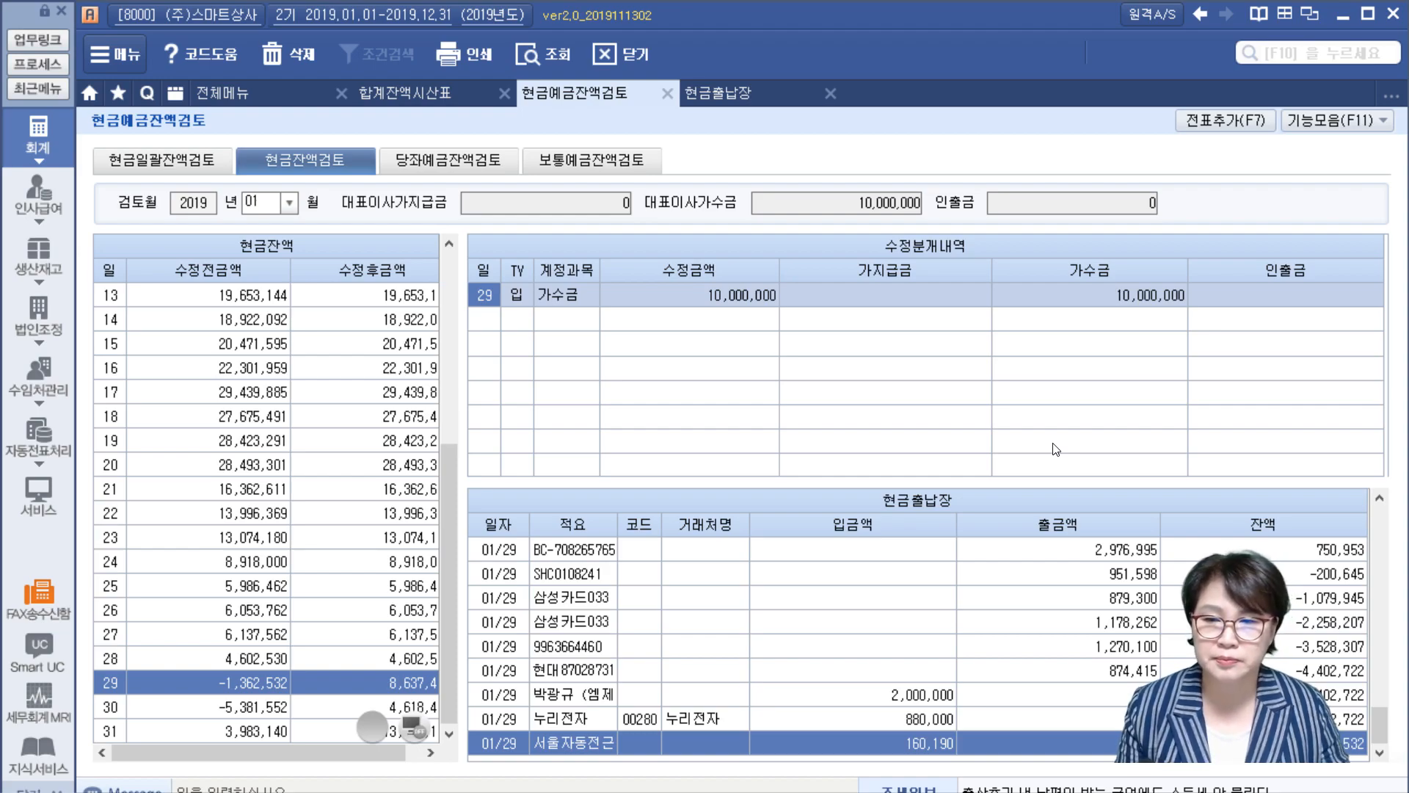
{"action": "left_click", "coordinate": [490, 326]}
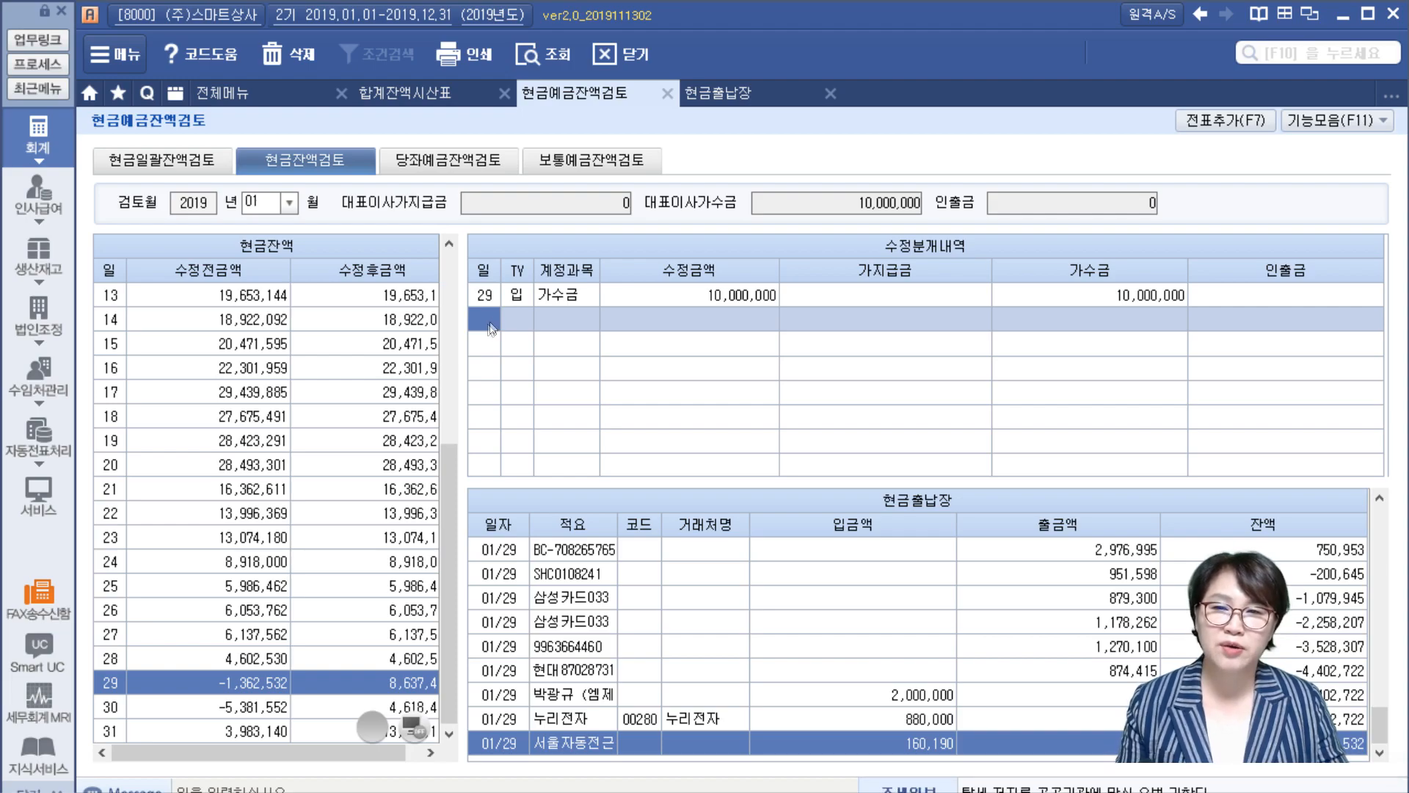
{"action": "left_click", "coordinate": [482, 299]}
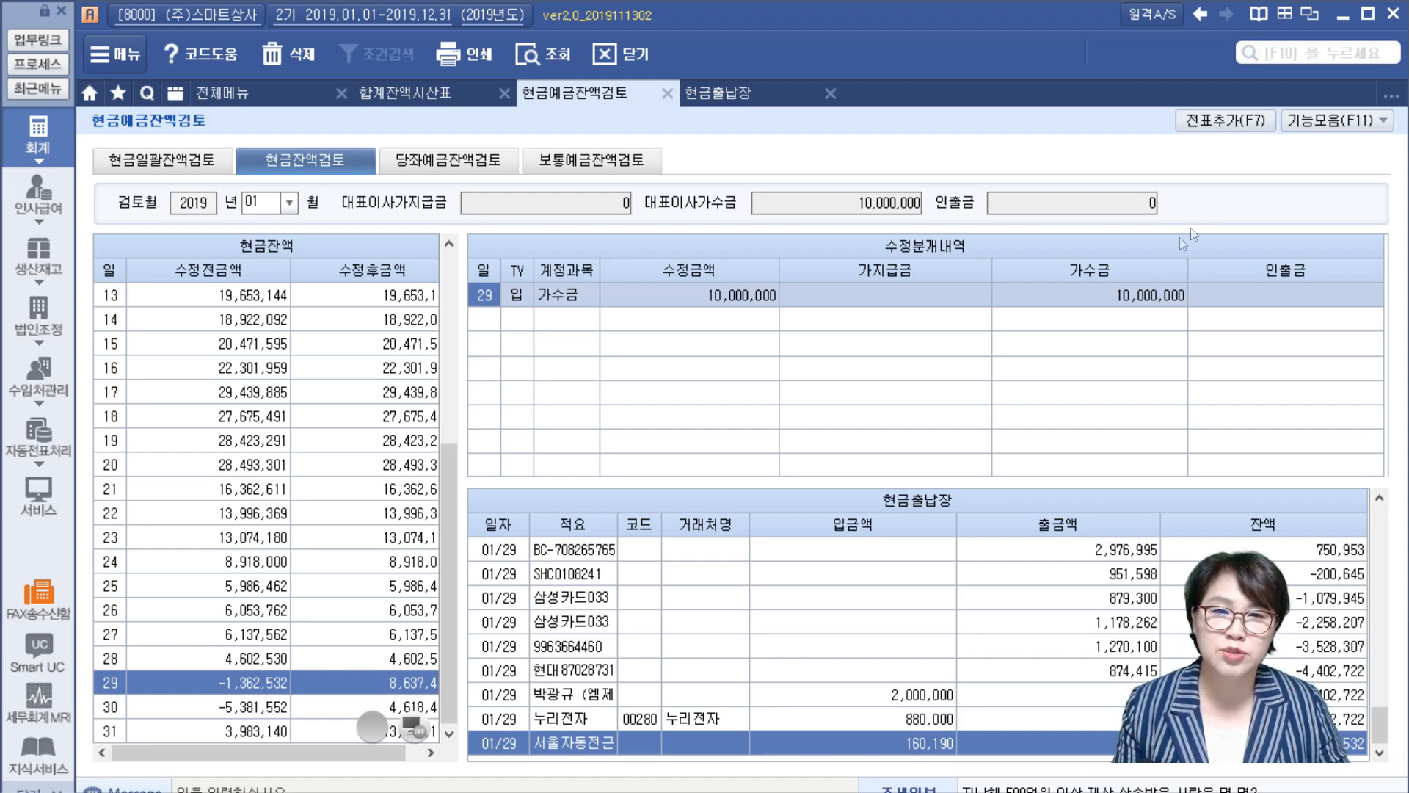
{"action": "left_click", "coordinate": [1216, 119]}
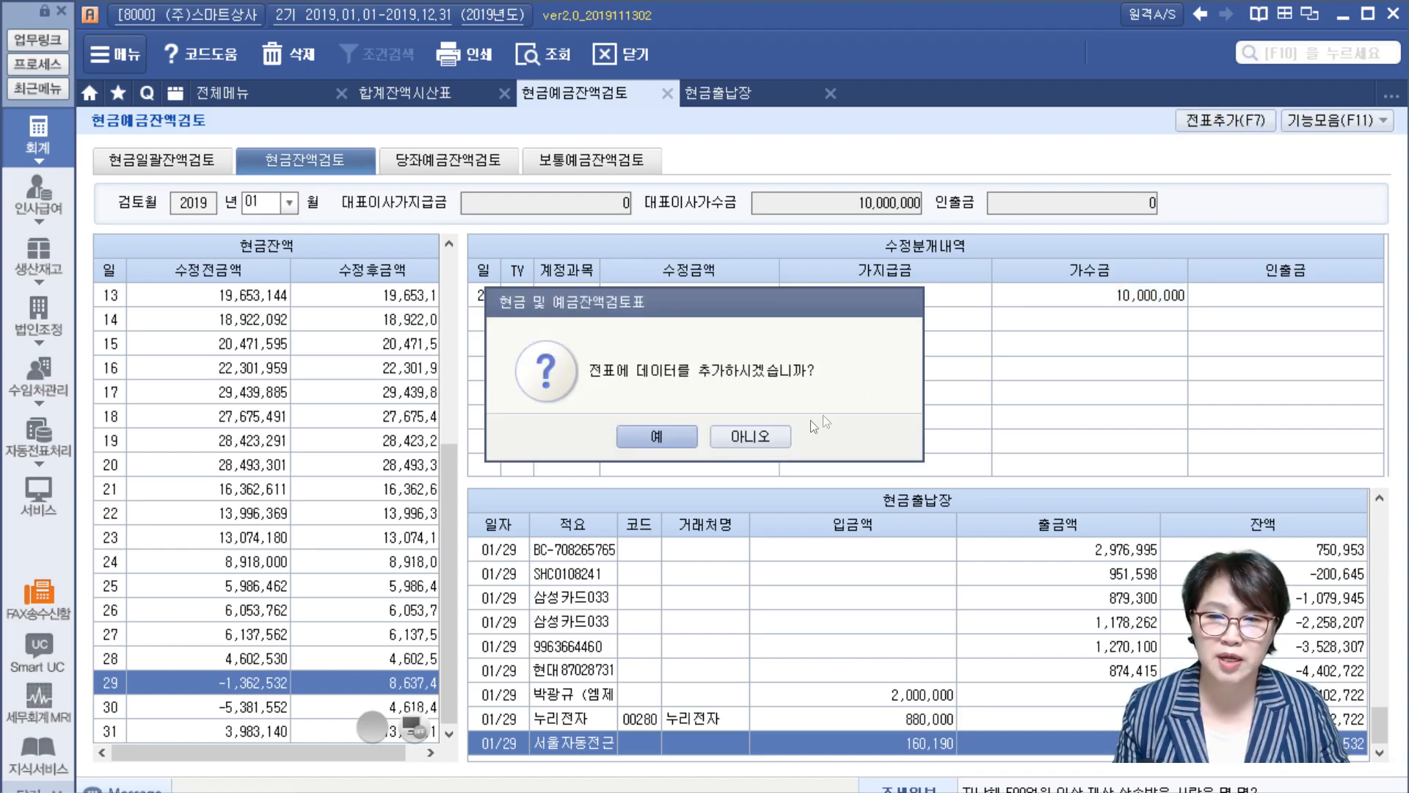
{"action": "left_click", "coordinate": [656, 437]}
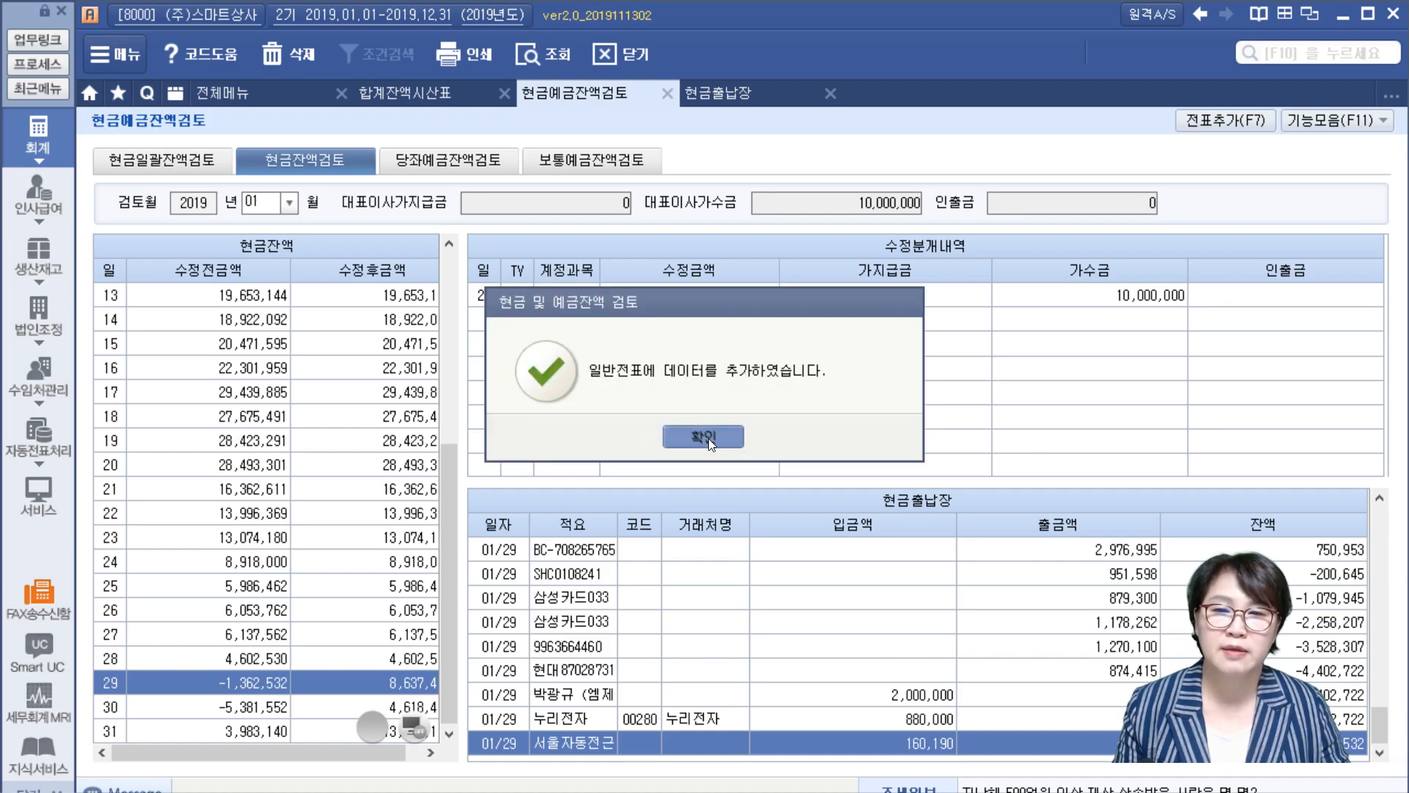
{"action": "left_click", "coordinate": [704, 437]}
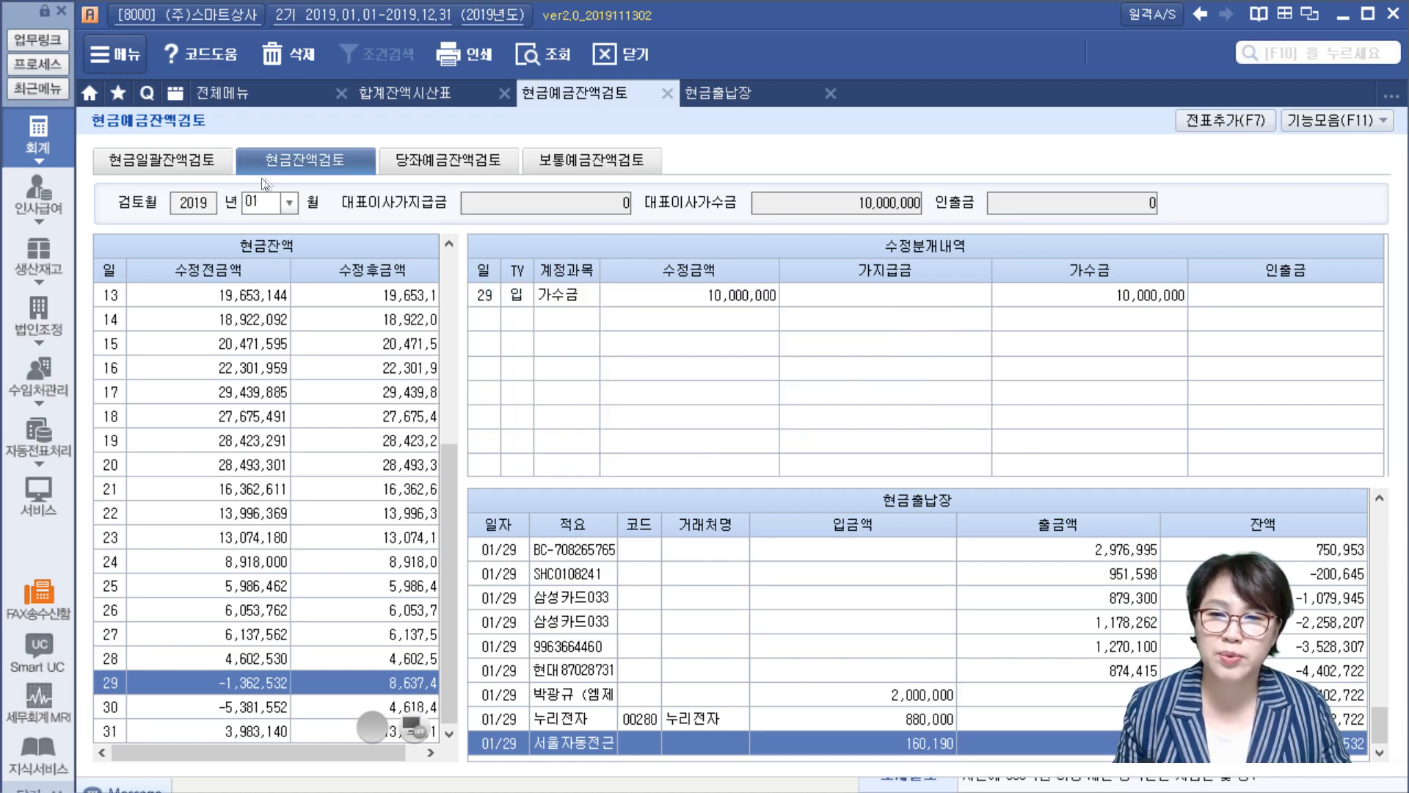
Open 일반전표입력 and load the vouchers of month 01.
{"action": "left_click", "coordinate": [229, 94]}
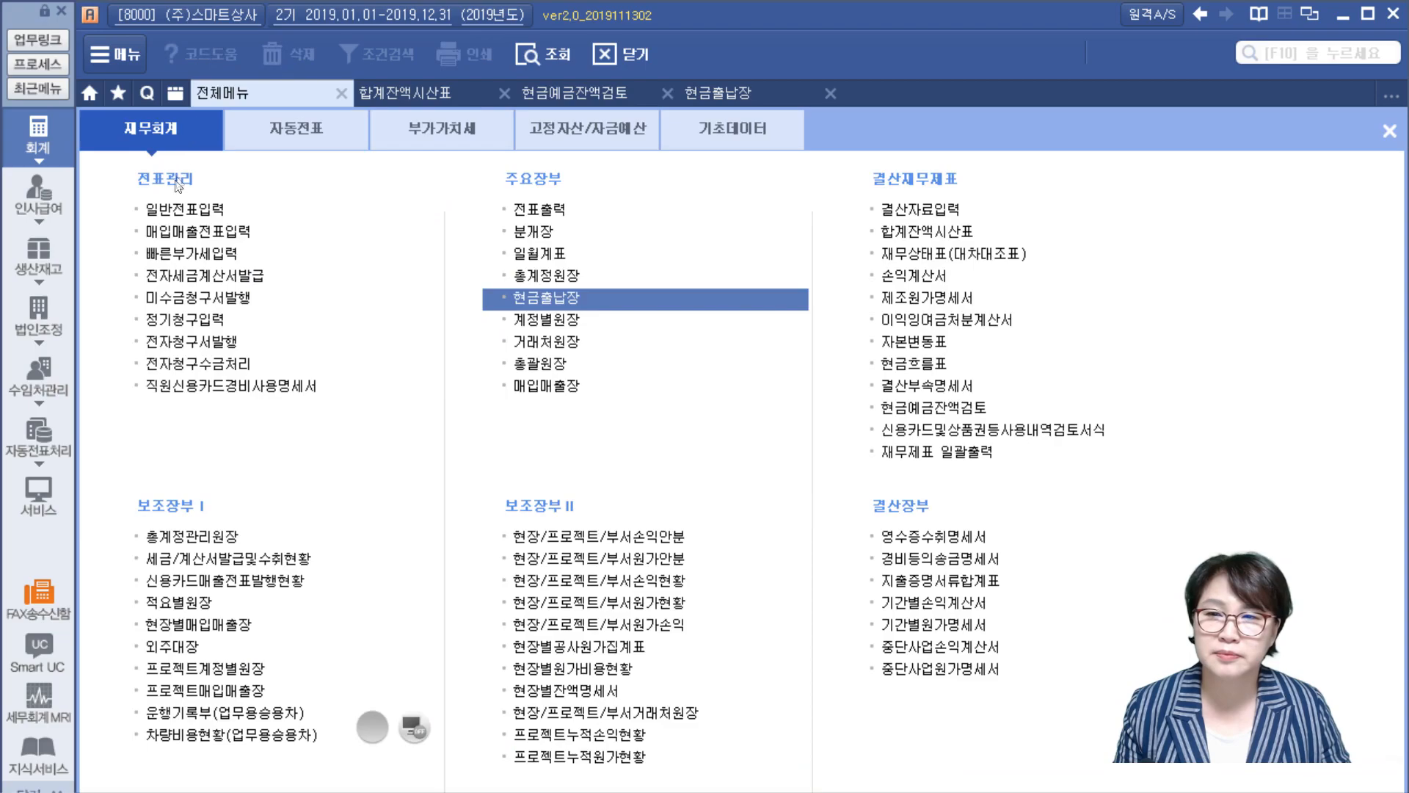
{"action": "left_click", "coordinate": [169, 209]}
{"action": "type", "text": "01"}
{"action": "key", "text": "Return"}
{"action": "key", "text": "Return"}
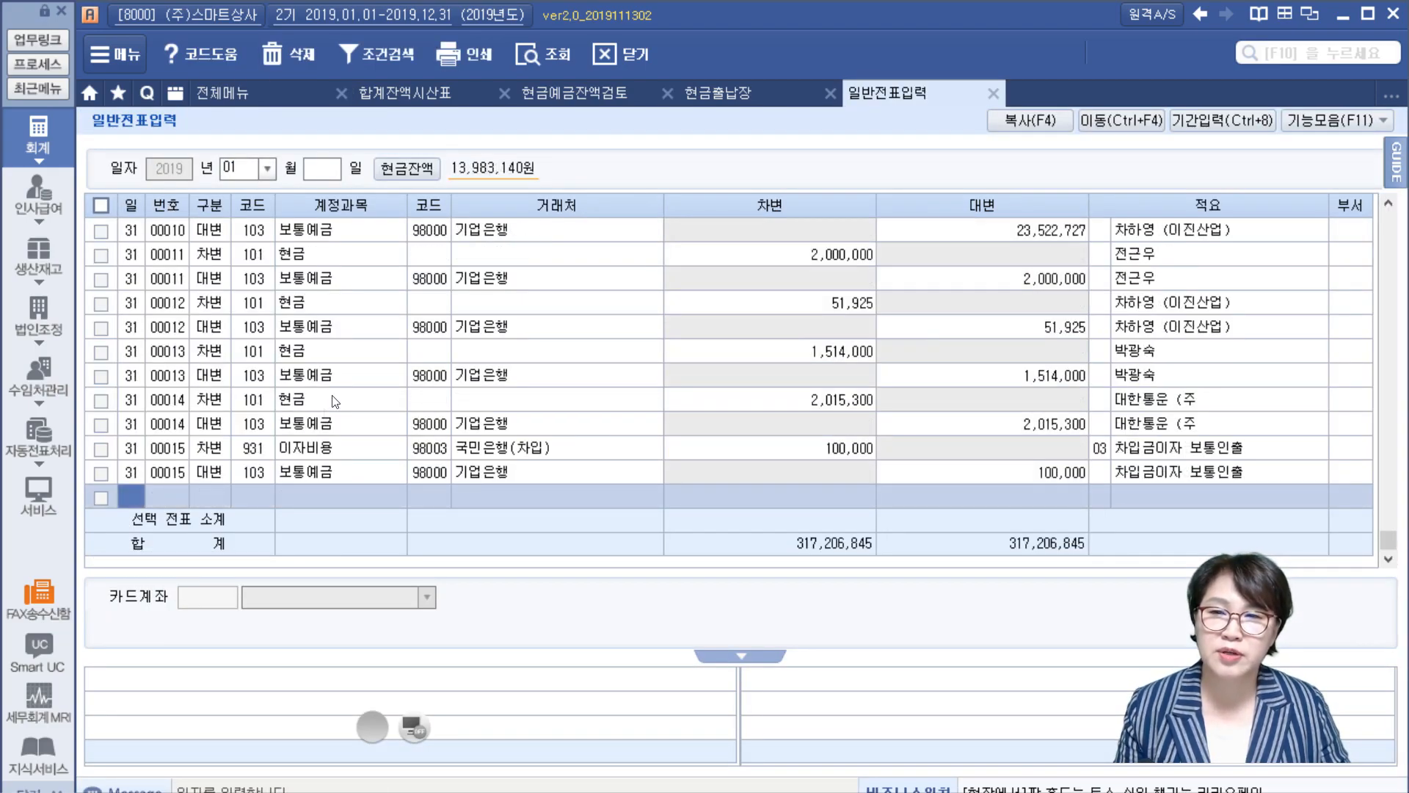
Restrict the January voucher list to day 29.
{"action": "left_click", "coordinate": [326, 169]}
{"action": "type", "text": "2"}
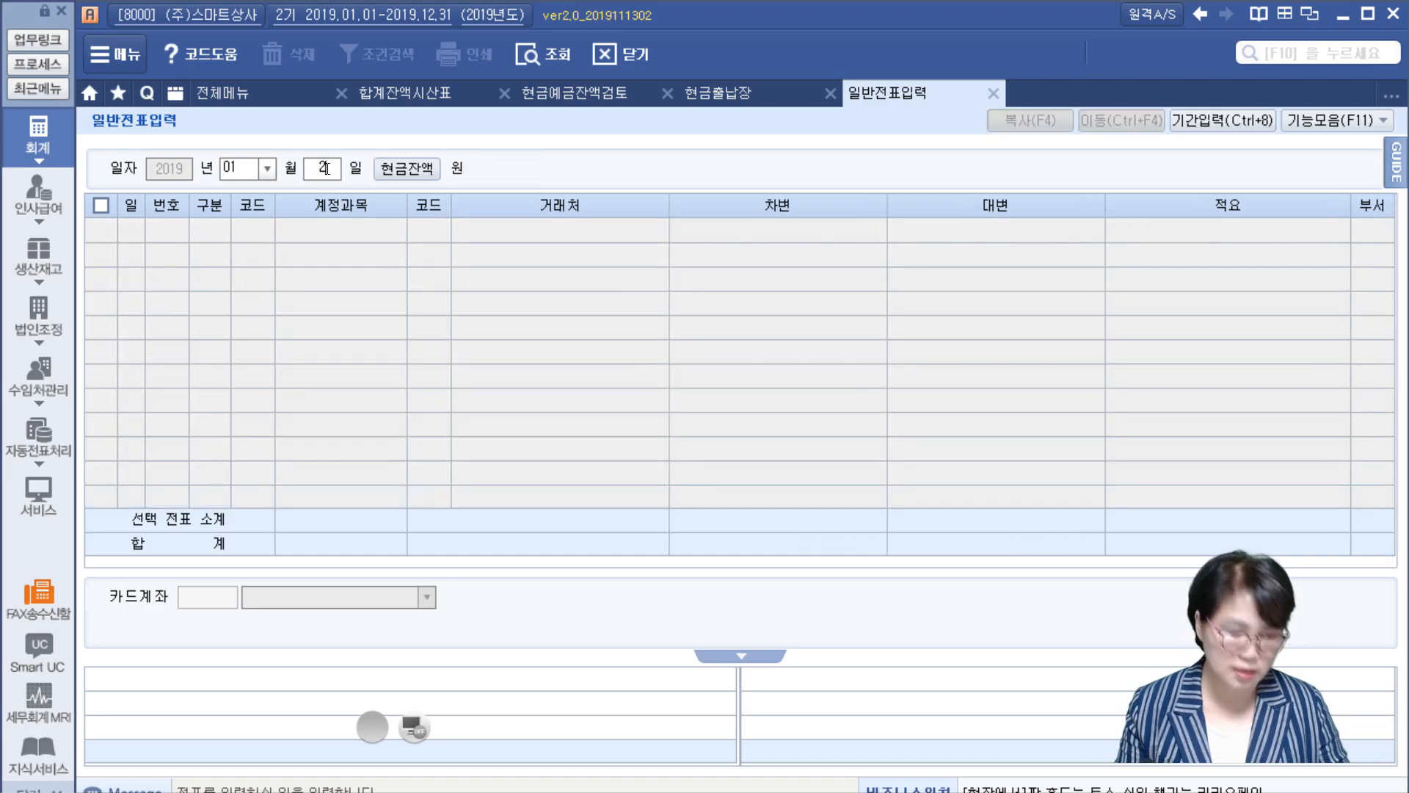
{"action": "type", "text": "9"}
{"action": "key", "text": "Return"}
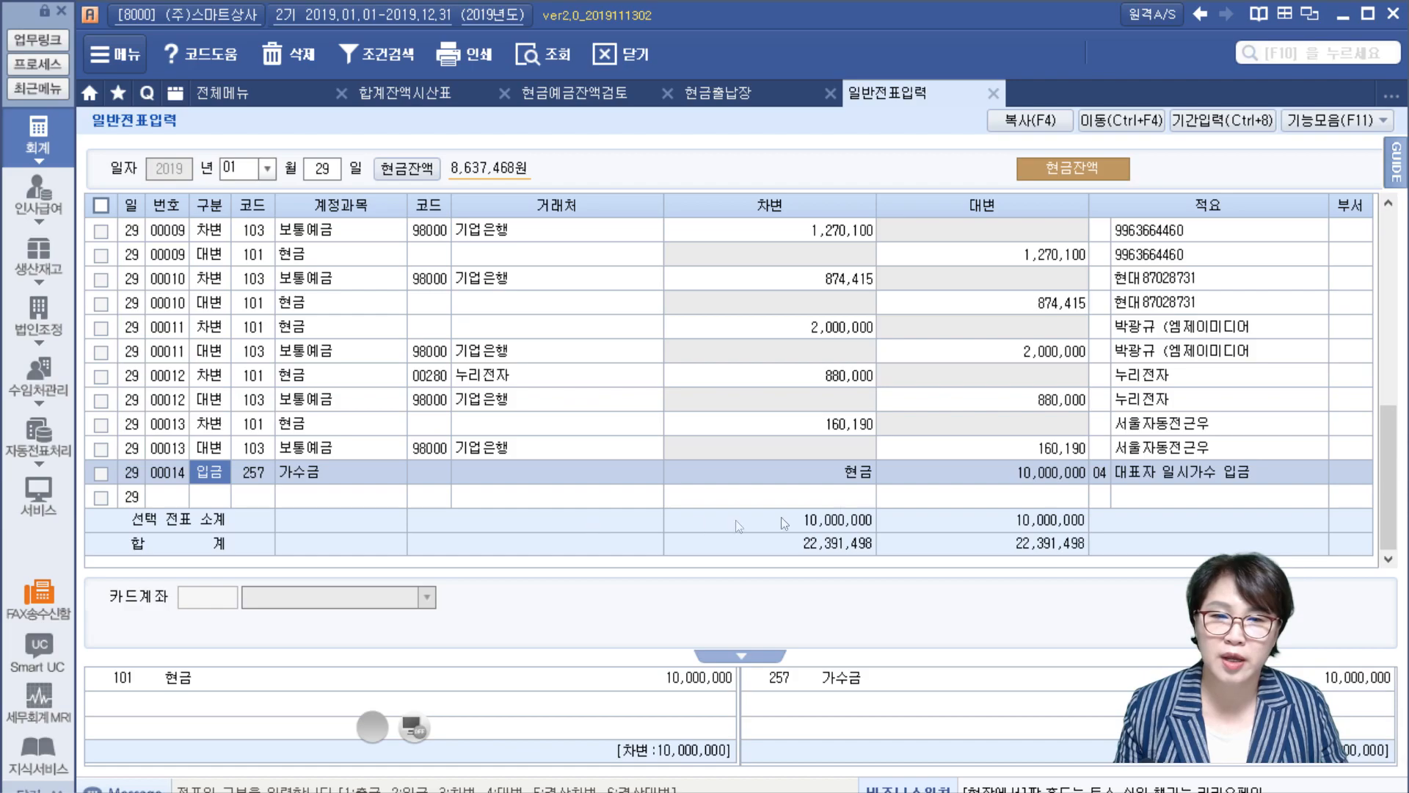
Check the posted 가수금 입금 voucher against the preceding bank voucher, including its source label and 적요.
{"action": "left_click", "coordinate": [346, 445]}
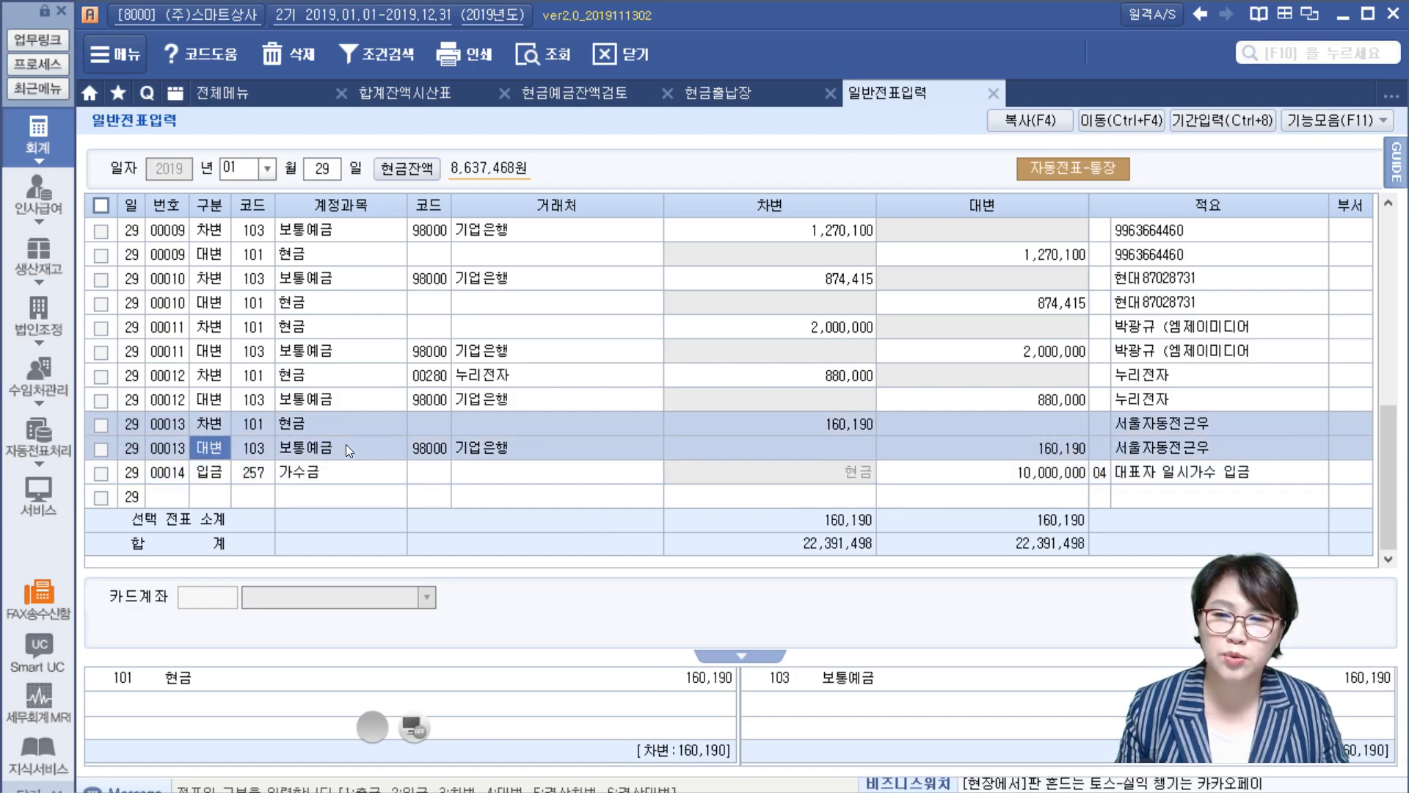
{"action": "left_click", "coordinate": [341, 467]}
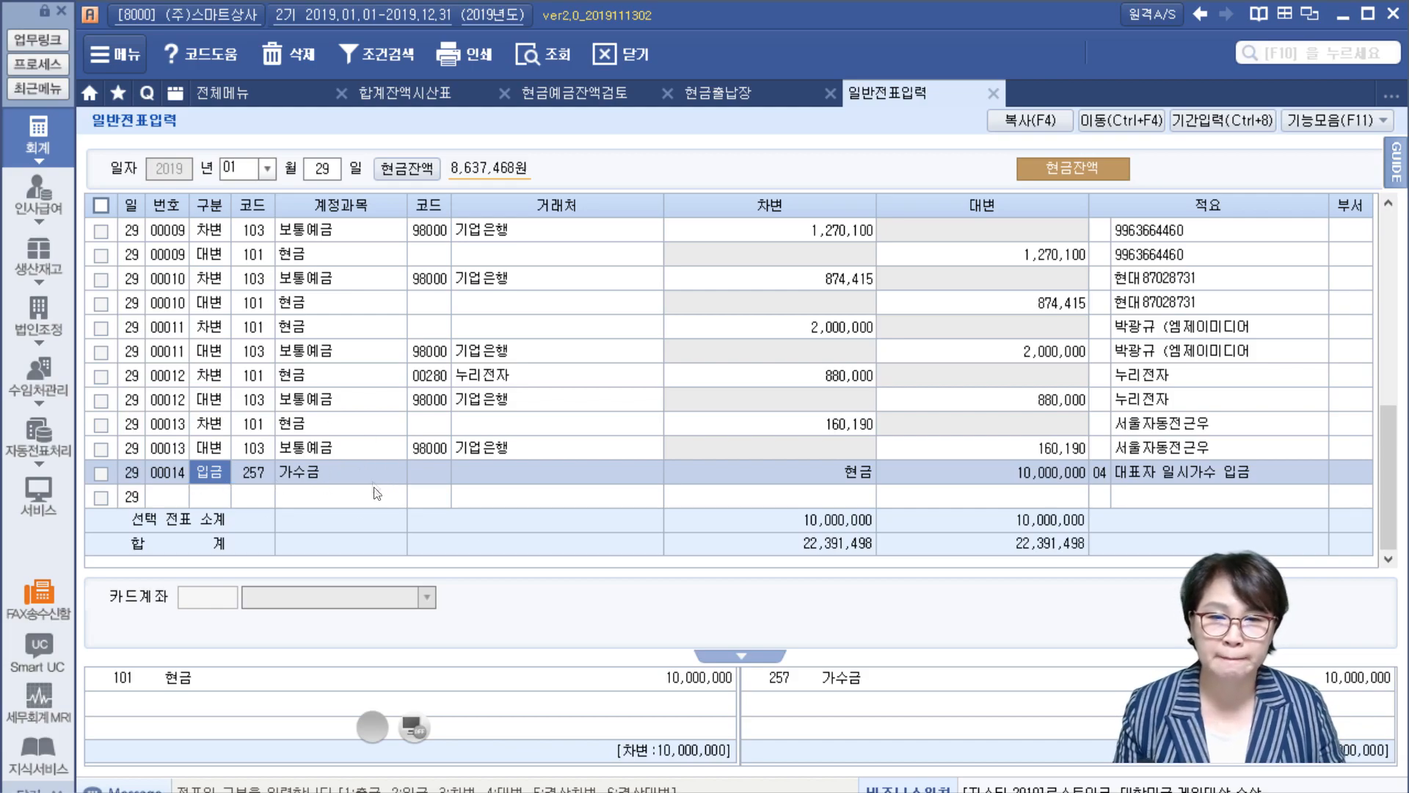
{"action": "left_click", "coordinate": [1134, 478]}
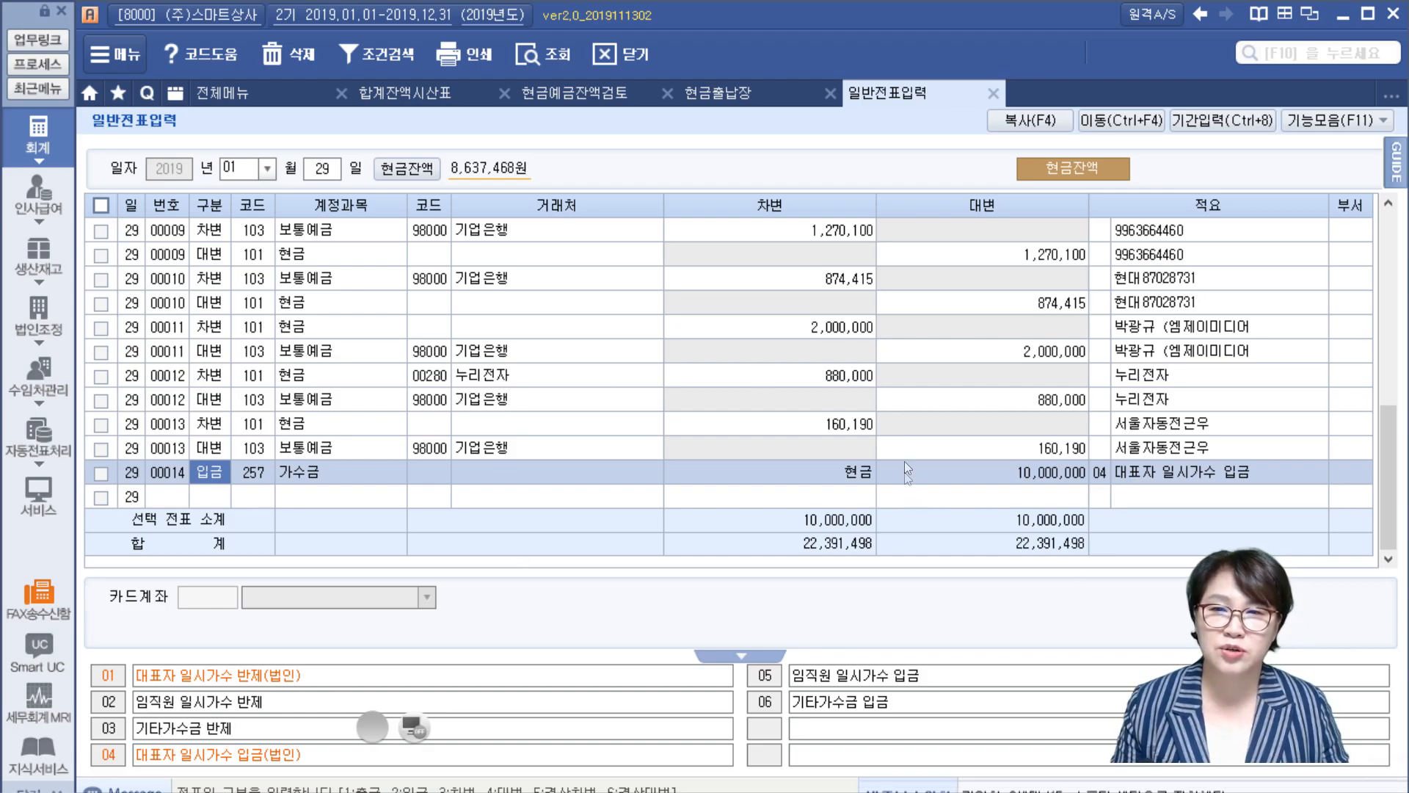
Return to 현금예금잔액검토 and compare its 현금일괄잔액검토 page with the adjusted 현금잔액검토 page.
{"action": "left_click", "coordinate": [575, 98]}
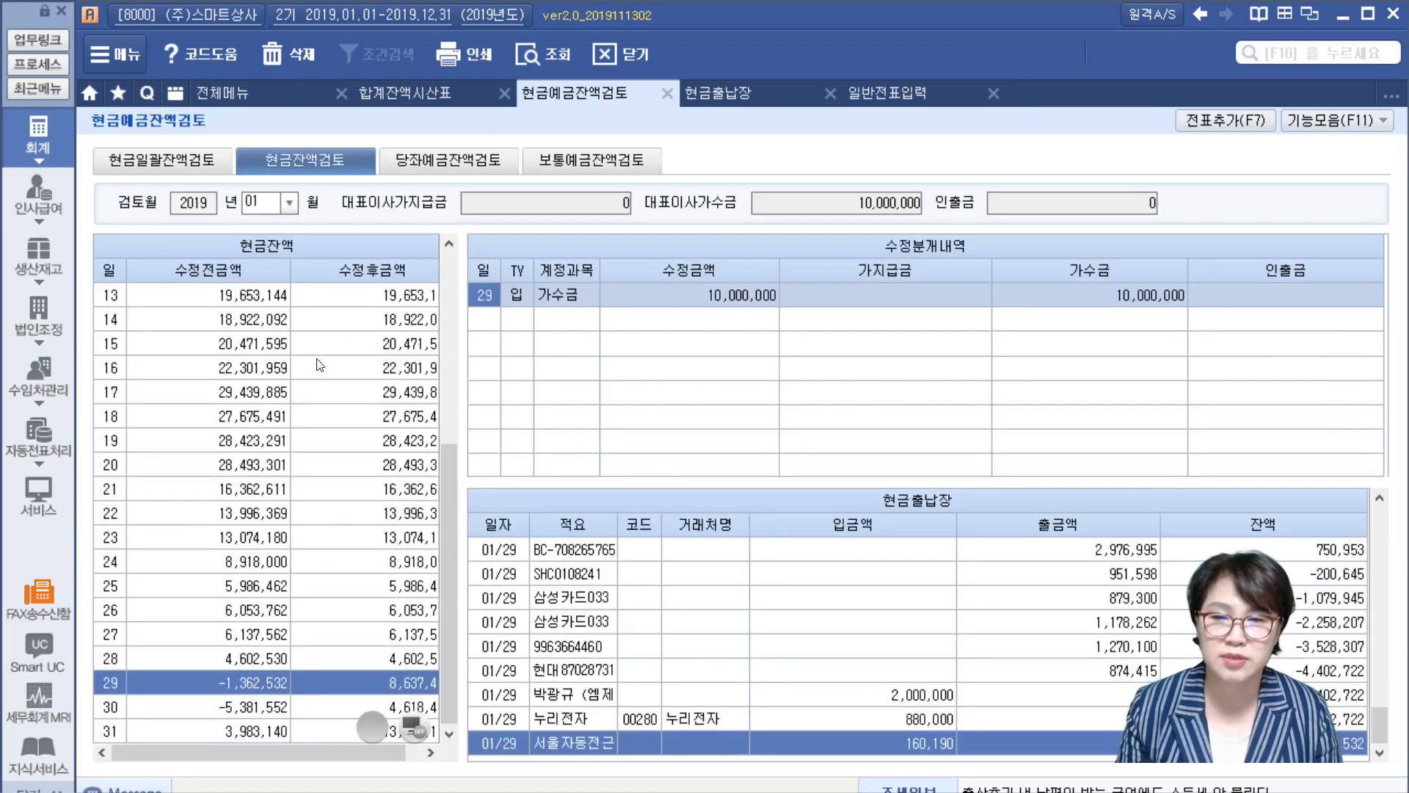
{"action": "left_click", "coordinate": [487, 328]}
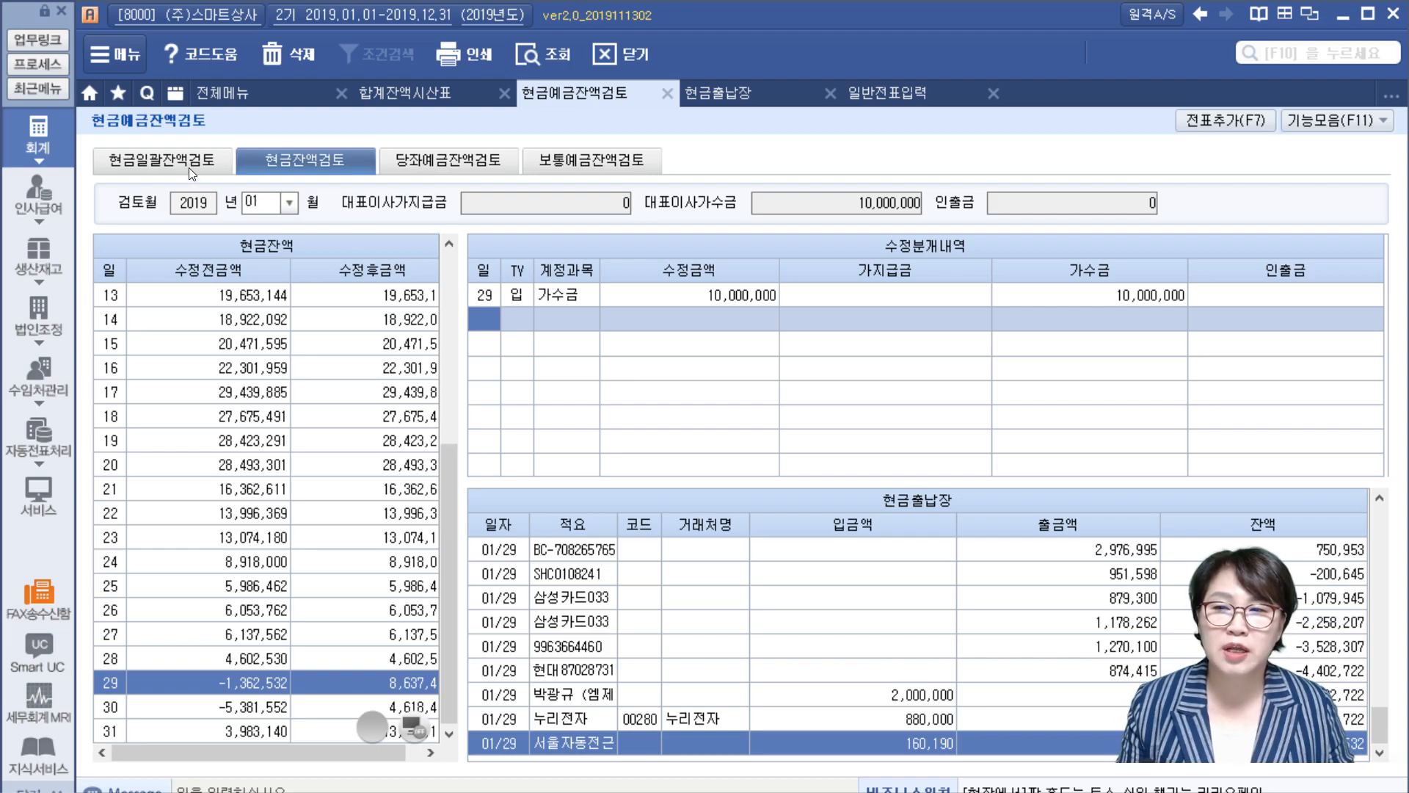
{"action": "left_click", "coordinate": [151, 168]}
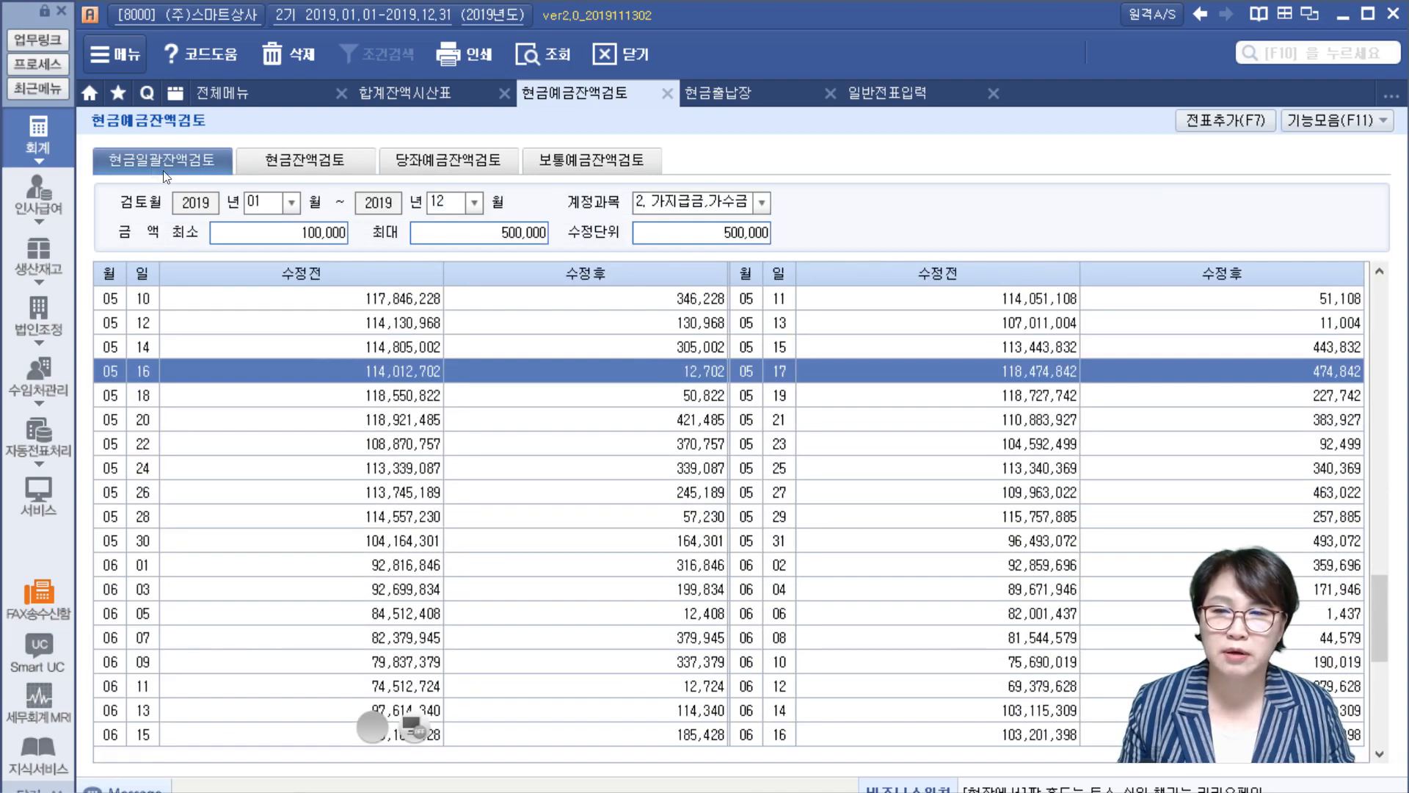
{"action": "left_click", "coordinate": [289, 164]}
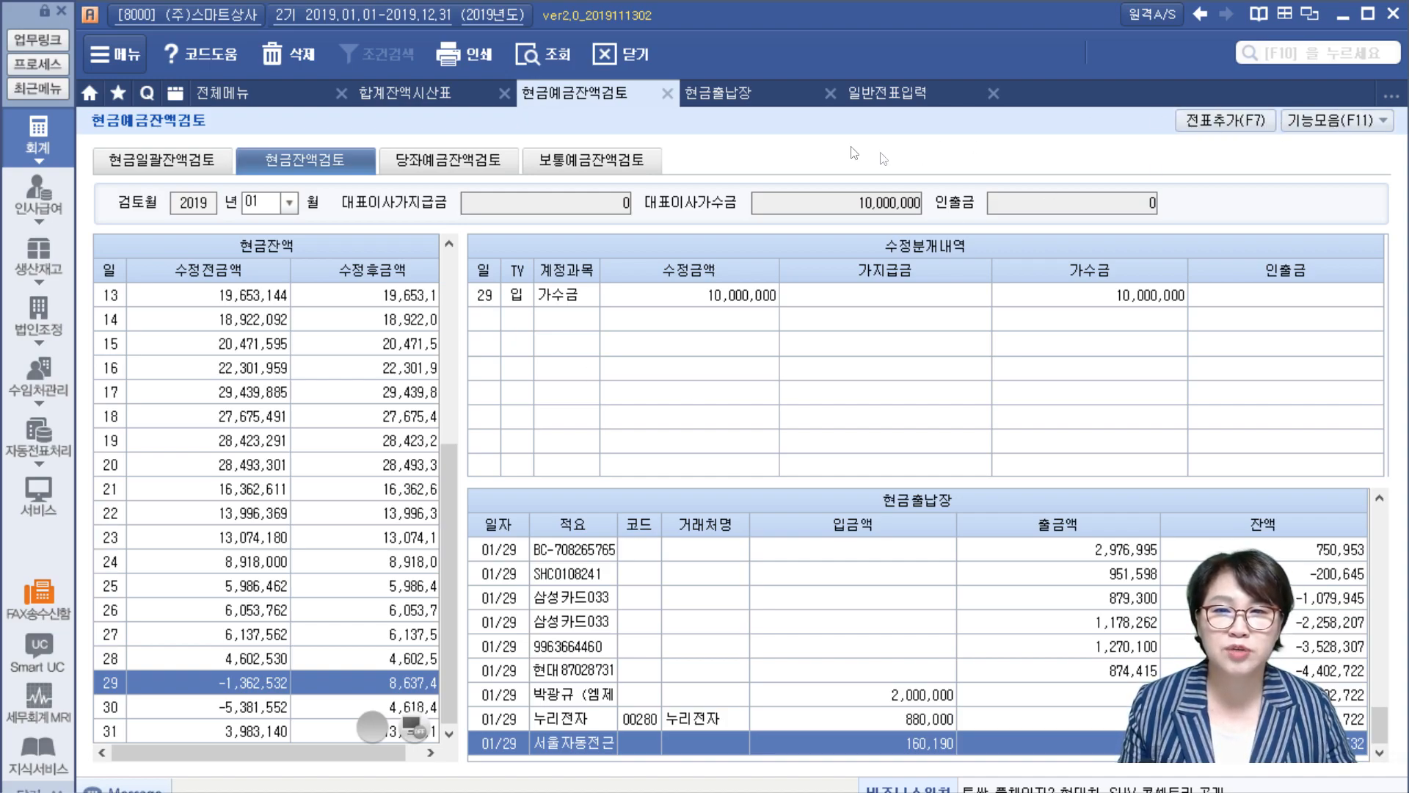
Return to 일반전표입력, select the day 29 가수금 voucher and open 일괄자동분개 삭제.
{"action": "key", "text": "F7"}
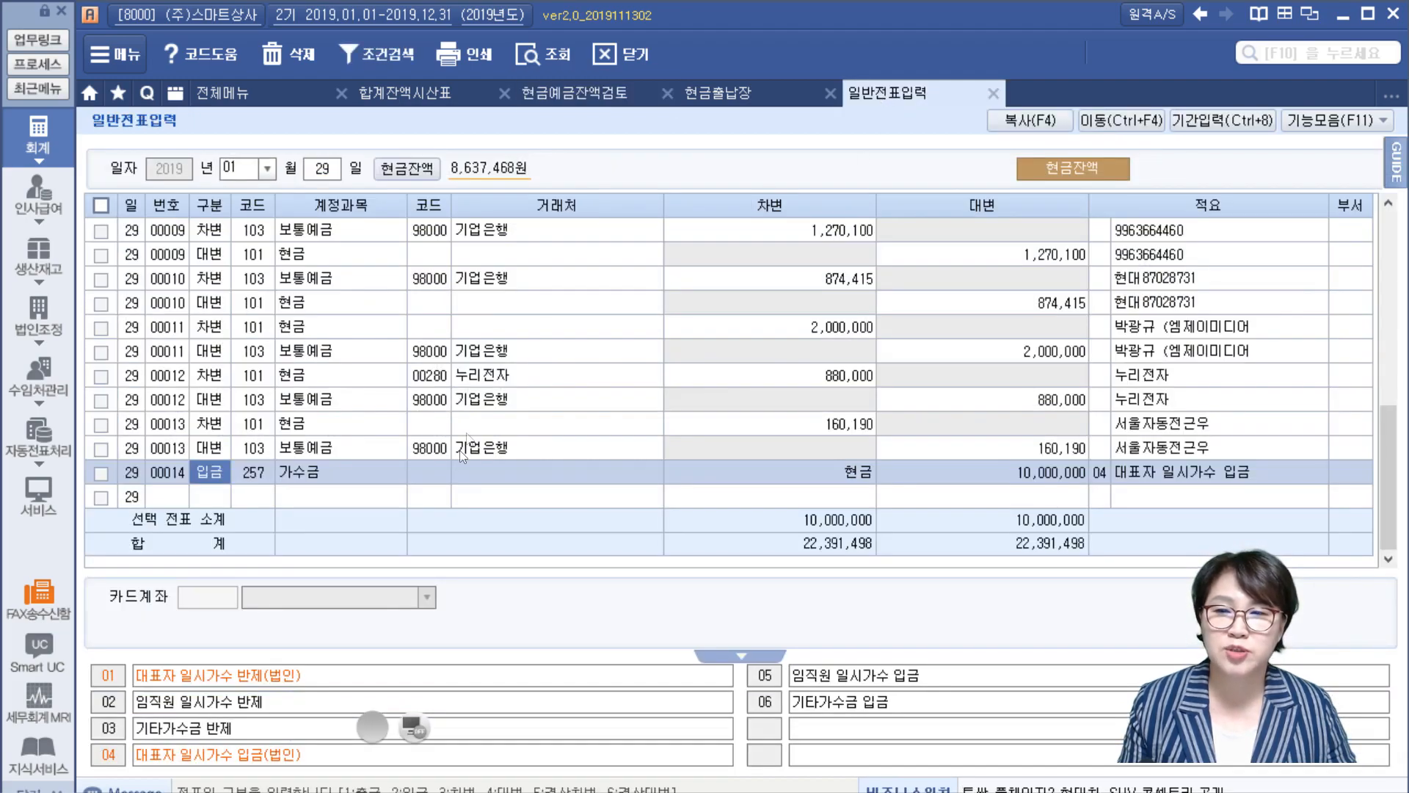
{"action": "left_click", "coordinate": [509, 496]}
{"action": "left_click", "coordinate": [517, 473]}
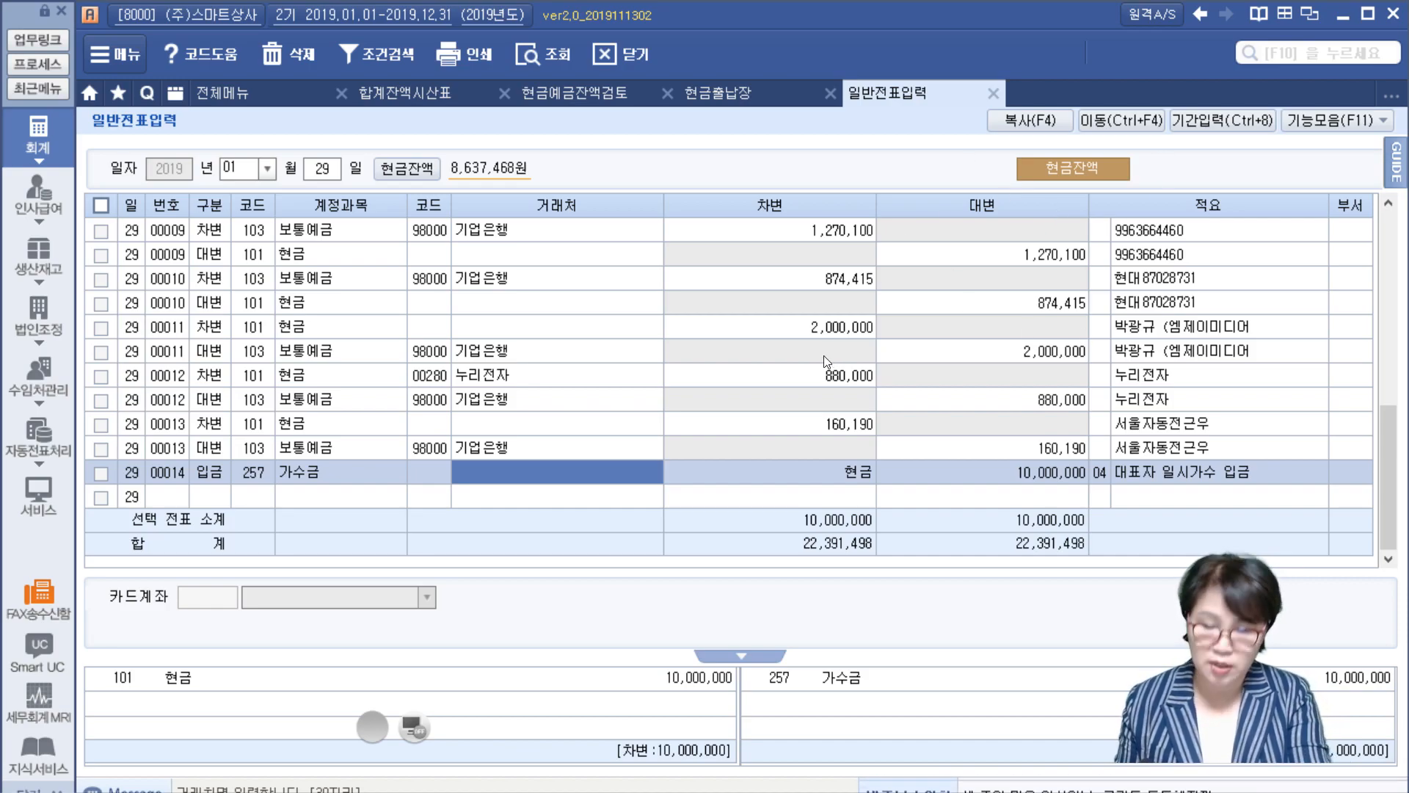
{"action": "key", "text": "ctrl+F5"}
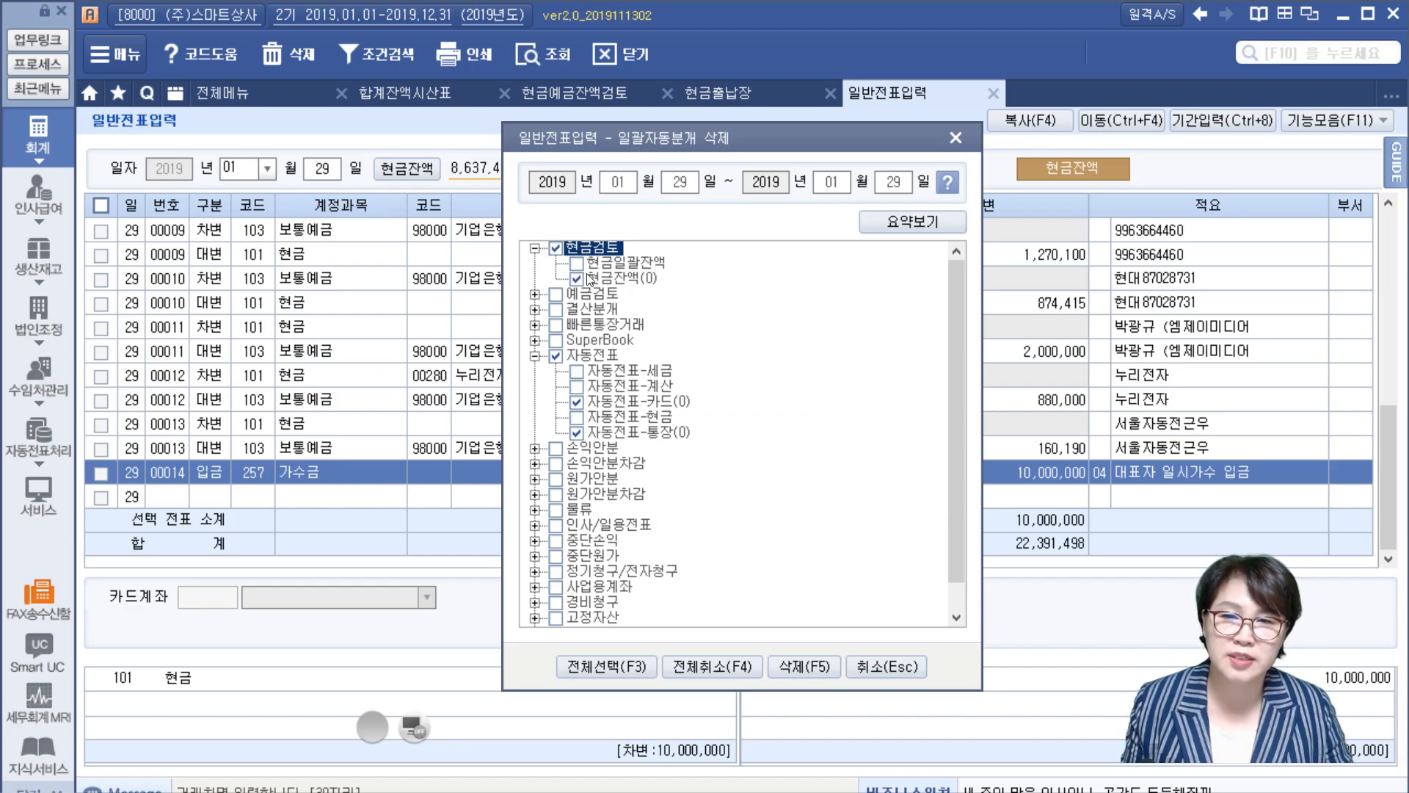
Exclude 자동전표-카드 and 자동전표-통장 from the bulk deletion, keeping only 현금잔액 under 현금검토 selected.
{"action": "left_click", "coordinate": [577, 402]}
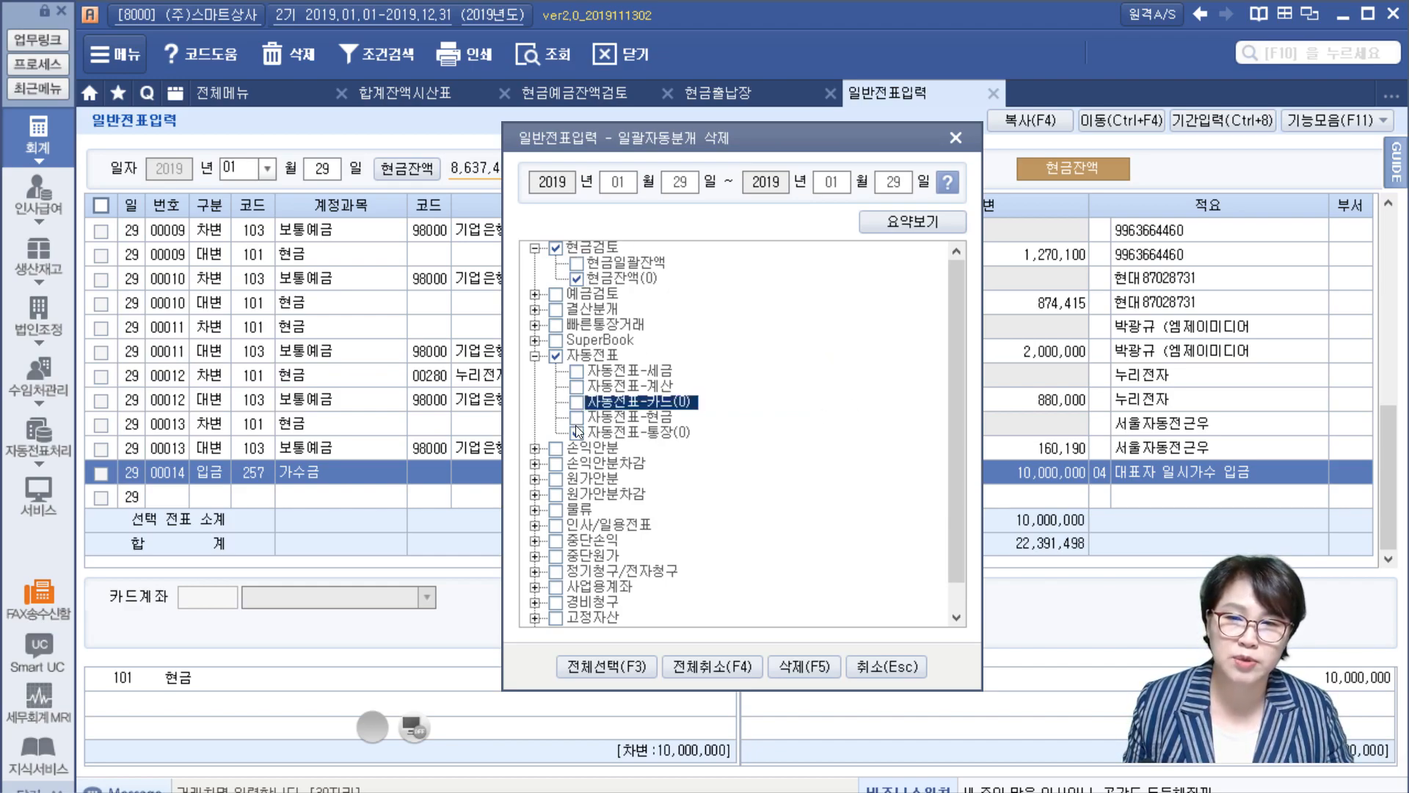
{"action": "left_click", "coordinate": [577, 432]}
{"action": "scroll", "coordinate": [639, 526], "scroll_direction": "down", "scroll_amount": 1}
{"action": "scroll", "coordinate": [638, 525], "scroll_direction": "up", "scroll_amount": 1}
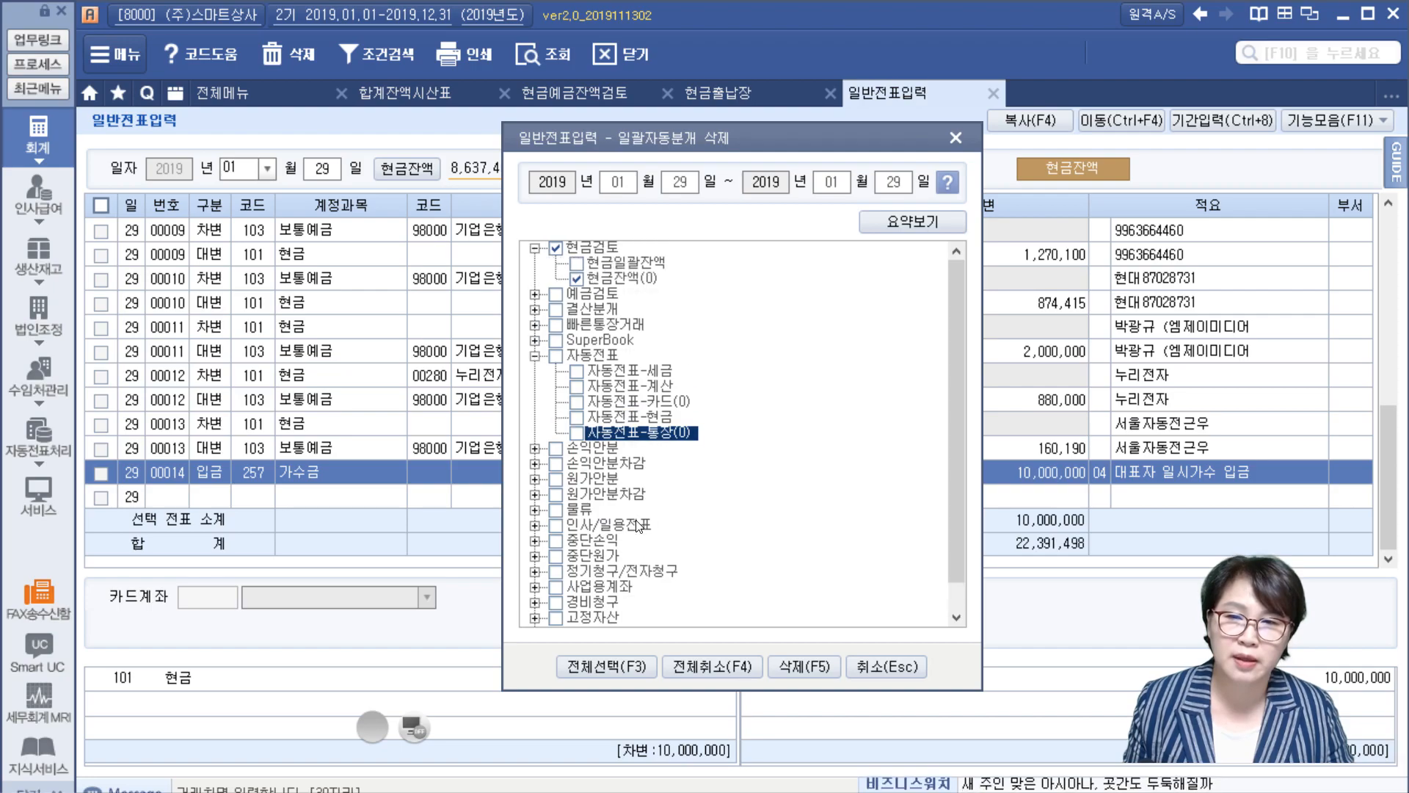
Delete the selected 현금잔액 automatic entries for 2019-01-29, check the remaining voucher rows, and return to 전체메뉴.
{"action": "left_click", "coordinate": [809, 668]}
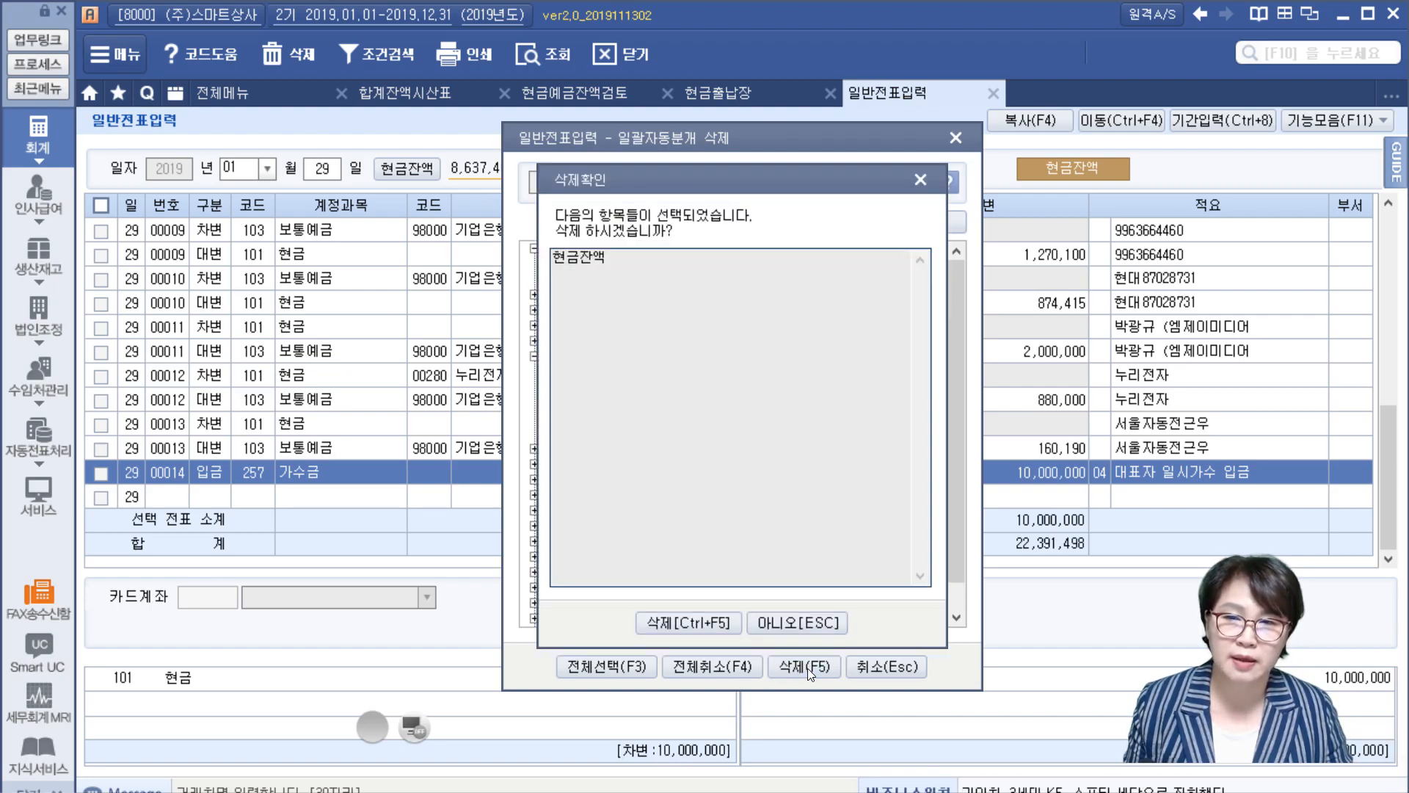
{"action": "left_click", "coordinate": [698, 625]}
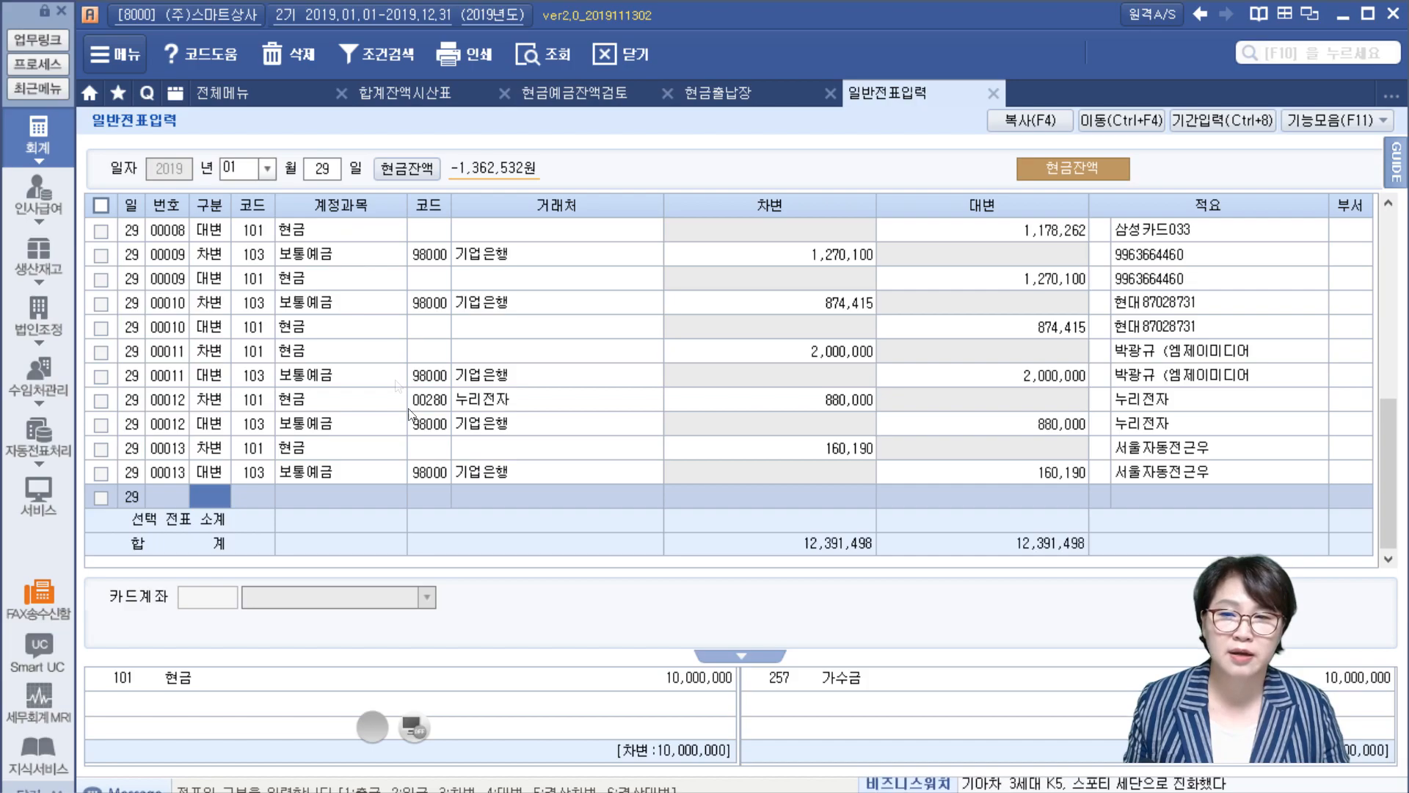
{"action": "left_click", "coordinate": [578, 480]}
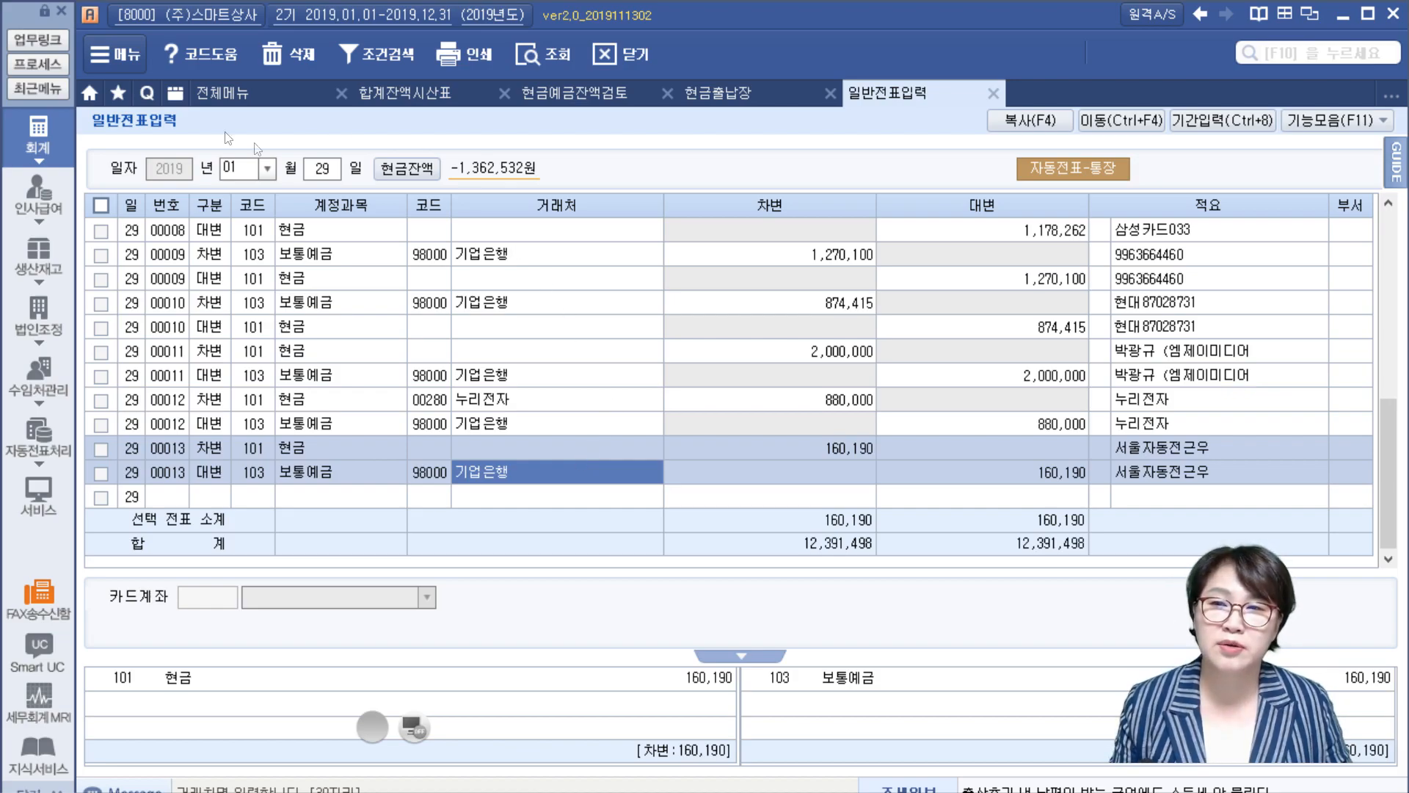
{"action": "left_click", "coordinate": [213, 91]}
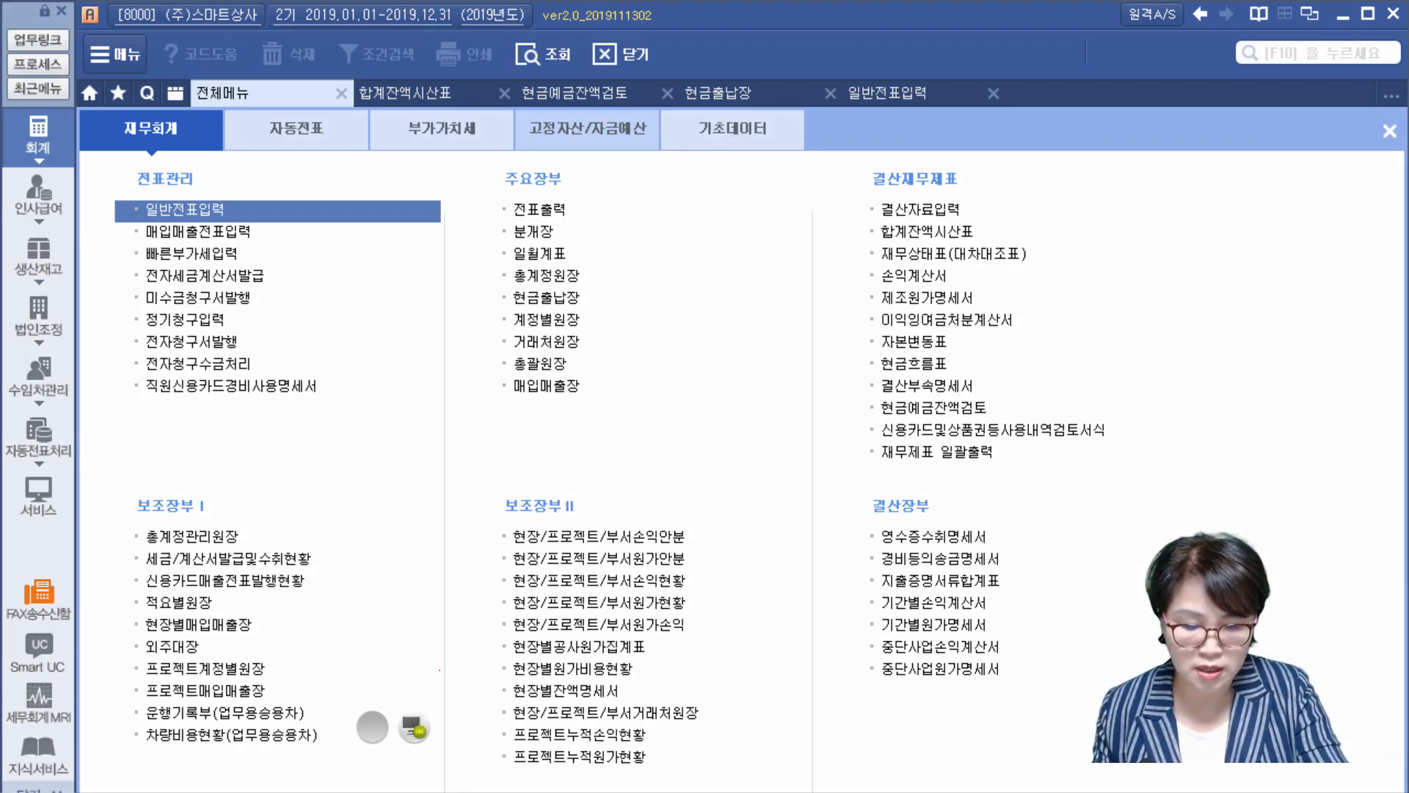
{"action": "mouse_move", "coordinate": [863, 417]}
{"action": "left_mouse_down"}
{"action": "mouse_move", "coordinate": [942, 391]}
{"action": "mouse_move", "coordinate": [859, 428]}
{"action": "left_mouse_up"}
{"action": "left_click_drag", "start_coordinate": [972, 395], "coordinate": [1030, 359]}
{"action": "mouse_move", "coordinate": [1036, 292]}
{"action": "left_mouse_down"}
{"action": "mouse_move", "coordinate": [1026, 319]}
{"action": "mouse_move", "coordinate": [1076, 312]}
{"action": "mouse_move", "coordinate": [1057, 367]}
{"action": "mouse_move", "coordinate": [1097, 323]}
{"action": "mouse_move", "coordinate": [1101, 361]}
{"action": "left_mouse_up"}
{"action": "mouse_move", "coordinate": [1149, 305]}
{"action": "left_mouse_down"}
{"action": "mouse_move", "coordinate": [1189, 283]}
{"action": "mouse_move", "coordinate": [1236, 346]}
{"action": "mouse_move", "coordinate": [1272, 286]}
{"action": "left_mouse_up"}
{"action": "mouse_move", "coordinate": [1228, 317]}
{"action": "left_mouse_down"}
{"action": "mouse_move", "coordinate": [1290, 308]}
{"action": "mouse_move", "coordinate": [1280, 347]}
{"action": "left_mouse_up"}
{"action": "mouse_move", "coordinate": [1263, 325]}
{"action": "left_mouse_down"}
{"action": "mouse_move", "coordinate": [1281, 340]}
{"action": "mouse_move", "coordinate": [1323, 320]}
{"action": "left_mouse_up"}
{"action": "mouse_move", "coordinate": [1279, 317]}
{"action": "left_mouse_down"}
{"action": "mouse_move", "coordinate": [1342, 314]}
{"action": "mouse_move", "coordinate": [1315, 348]}
{"action": "left_mouse_up"}
{"action": "left_click_drag", "start_coordinate": [1317, 334], "coordinate": [1341, 348]}
{"action": "mouse_move", "coordinate": [1147, 390]}
{"action": "left_mouse_down"}
{"action": "mouse_move", "coordinate": [1178, 385]}
{"action": "mouse_move", "coordinate": [1156, 422]}
{"action": "left_mouse_up"}
{"action": "mouse_move", "coordinate": [1188, 373]}
{"action": "left_mouse_down"}
{"action": "mouse_move", "coordinate": [1191, 436]}
{"action": "mouse_move", "coordinate": [1214, 396]}
{"action": "left_mouse_up"}
{"action": "mouse_move", "coordinate": [1248, 371]}
{"action": "left_mouse_down"}
{"action": "mouse_move", "coordinate": [1224, 398]}
{"action": "mouse_move", "coordinate": [1260, 402]}
{"action": "left_mouse_up"}
{"action": "left_click_drag", "start_coordinate": [1240, 409], "coordinate": [1242, 443]}
{"action": "left_click_drag", "start_coordinate": [1286, 378], "coordinate": [1308, 383]}
{"action": "mouse_move", "coordinate": [1259, 405]}
{"action": "left_mouse_down"}
{"action": "mouse_move", "coordinate": [1319, 397]}
{"action": "mouse_move", "coordinate": [1280, 440]}
{"action": "left_mouse_up"}
{"action": "mouse_move", "coordinate": [1284, 409]}
{"action": "left_mouse_down"}
{"action": "mouse_move", "coordinate": [1296, 448]}
{"action": "mouse_move", "coordinate": [1270, 444]}
{"action": "left_mouse_up"}
{"action": "left_click_drag", "start_coordinate": [1008, 478], "coordinate": [1027, 517]}
{"action": "mouse_move", "coordinate": [1050, 476]}
{"action": "left_mouse_down"}
{"action": "mouse_move", "coordinate": [1068, 485]}
{"action": "mouse_move", "coordinate": [1066, 513]}
{"action": "left_mouse_up"}
{"action": "left_click_drag", "start_coordinate": [1081, 475], "coordinate": [1111, 502]}
{"action": "left_click_drag", "start_coordinate": [1086, 510], "coordinate": [1114, 529]}
{"action": "left_click_drag", "start_coordinate": [1176, 477], "coordinate": [1203, 504]}
{"action": "left_click_drag", "start_coordinate": [1191, 509], "coordinate": [1209, 522]}
{"action": "left_click_drag", "start_coordinate": [1235, 464], "coordinate": [1249, 477]}
{"action": "left_click_drag", "start_coordinate": [1240, 481], "coordinate": [1230, 493]}
{"action": "mouse_move", "coordinate": [1242, 484]}
{"action": "left_mouse_down"}
{"action": "mouse_move", "coordinate": [1256, 494]}
{"action": "mouse_move", "coordinate": [1249, 535]}
{"action": "left_mouse_up"}
{"action": "left_click_drag", "start_coordinate": [1283, 478], "coordinate": [1297, 493]}
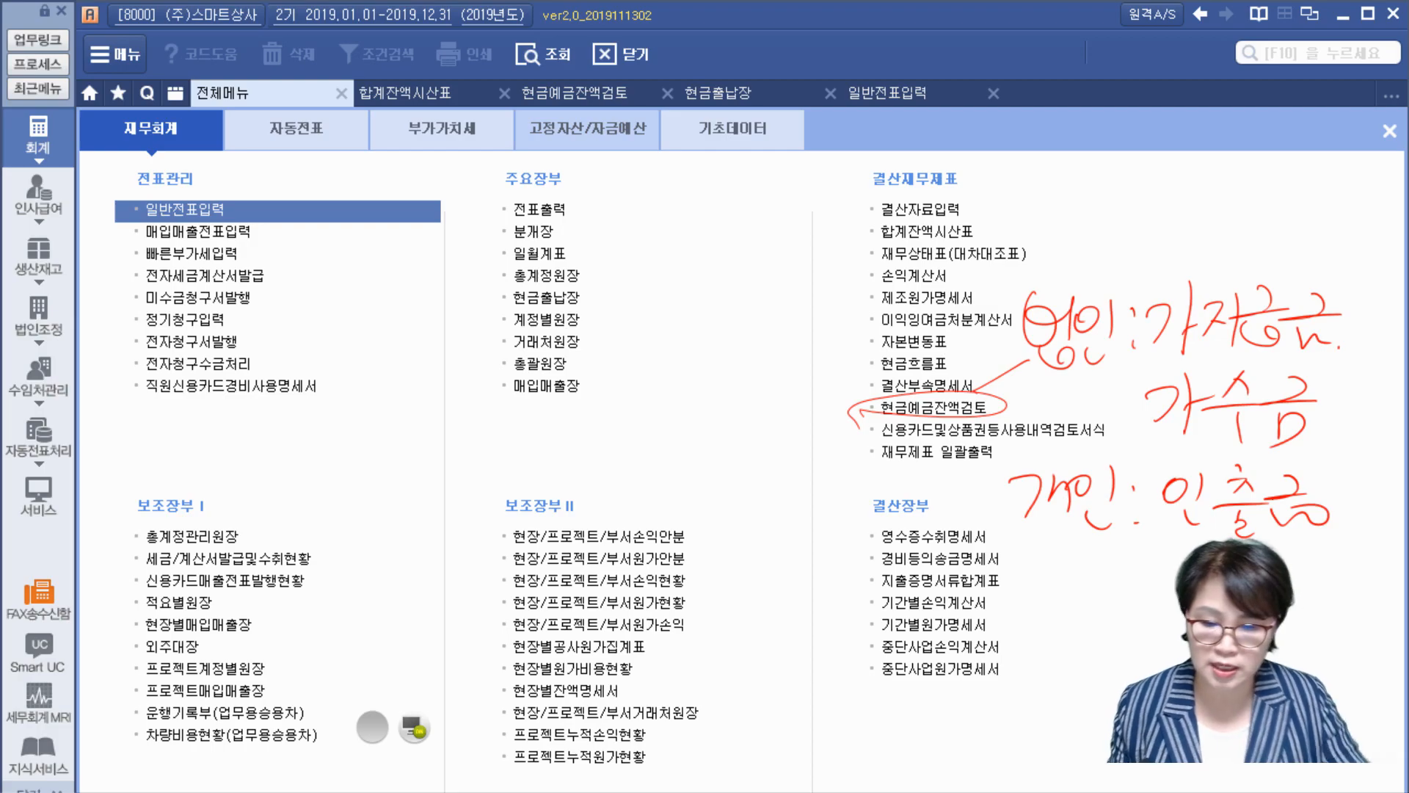
{"action": "mouse_move", "coordinate": [233, 220]}
{"action": "left_mouse_down"}
{"action": "mouse_move", "coordinate": [200, 228]}
{"action": "mouse_move", "coordinate": [260, 184]}
{"action": "mouse_move", "coordinate": [318, 227]}
{"action": "mouse_move", "coordinate": [303, 296]}
{"action": "mouse_move", "coordinate": [356, 296]}
{"action": "left_mouse_up"}
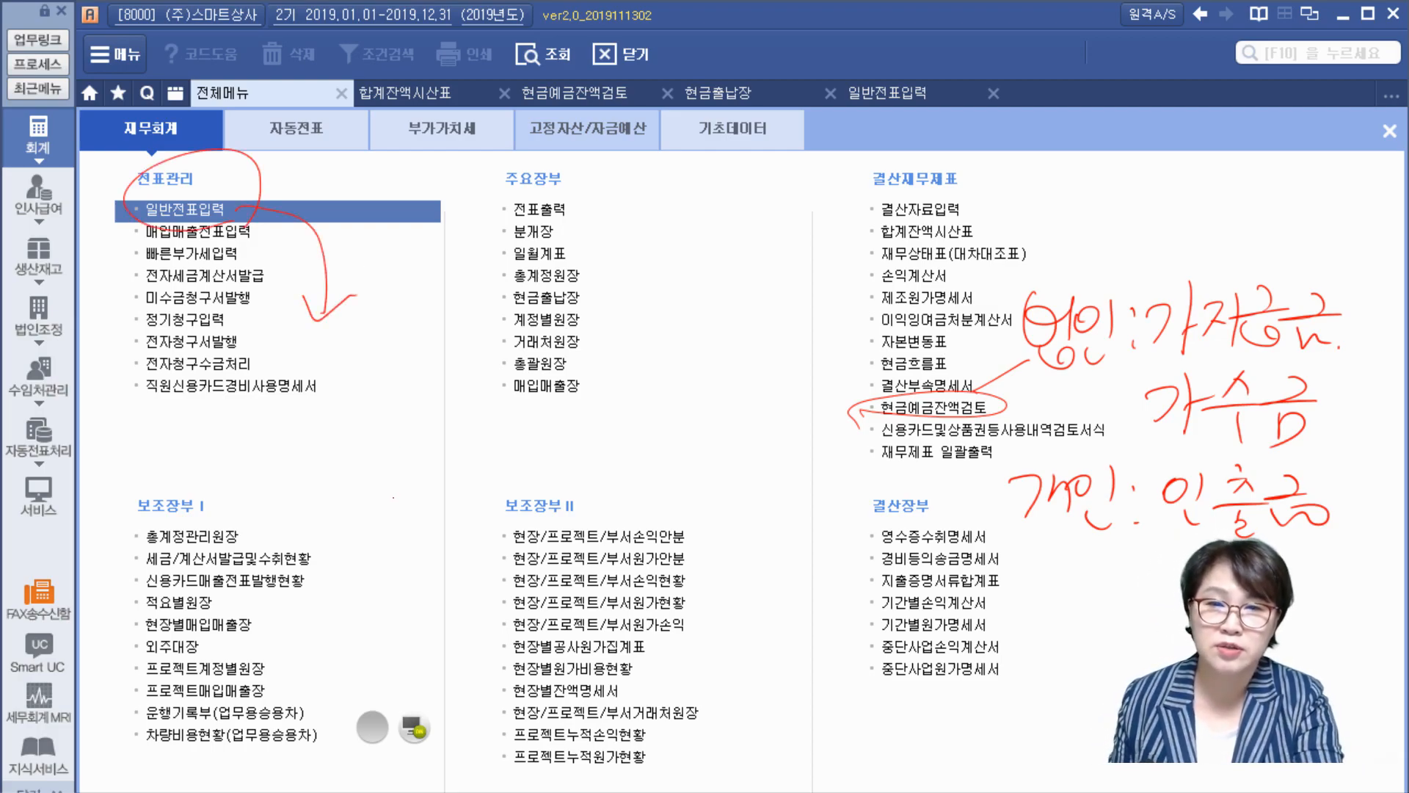
{"action": "mouse_move", "coordinate": [323, 317]}
{"action": "left_mouse_down"}
{"action": "mouse_move", "coordinate": [332, 350]}
{"action": "mouse_move", "coordinate": [390, 326]}
{"action": "mouse_move", "coordinate": [415, 336]}
{"action": "mouse_move", "coordinate": [416, 359]}
{"action": "left_mouse_up"}
{"action": "left_click_drag", "start_coordinate": [432, 314], "coordinate": [429, 373]}
{"action": "mouse_move", "coordinate": [370, 412]}
{"action": "left_mouse_down"}
{"action": "mouse_move", "coordinate": [339, 463]}
{"action": "mouse_move", "coordinate": [410, 455]}
{"action": "left_mouse_up"}
{"action": "mouse_move", "coordinate": [441, 410]}
{"action": "left_mouse_down"}
{"action": "mouse_move", "coordinate": [417, 459]}
{"action": "mouse_move", "coordinate": [470, 445]}
{"action": "left_mouse_up"}
{"action": "left_click_drag", "start_coordinate": [441, 434], "coordinate": [467, 431]}
{"action": "left_click_drag", "start_coordinate": [535, 412], "coordinate": [574, 402]}
{"action": "mouse_move", "coordinate": [545, 416]}
{"action": "left_mouse_down"}
{"action": "mouse_move", "coordinate": [549, 457]}
{"action": "mouse_move", "coordinate": [570, 433]}
{"action": "left_mouse_up"}
{"action": "mouse_move", "coordinate": [596, 403]}
{"action": "left_mouse_down"}
{"action": "mouse_move", "coordinate": [593, 450]}
{"action": "mouse_move", "coordinate": [346, 504]}
{"action": "mouse_move", "coordinate": [679, 317]}
{"action": "mouse_move", "coordinate": [550, 489]}
{"action": "left_mouse_up"}
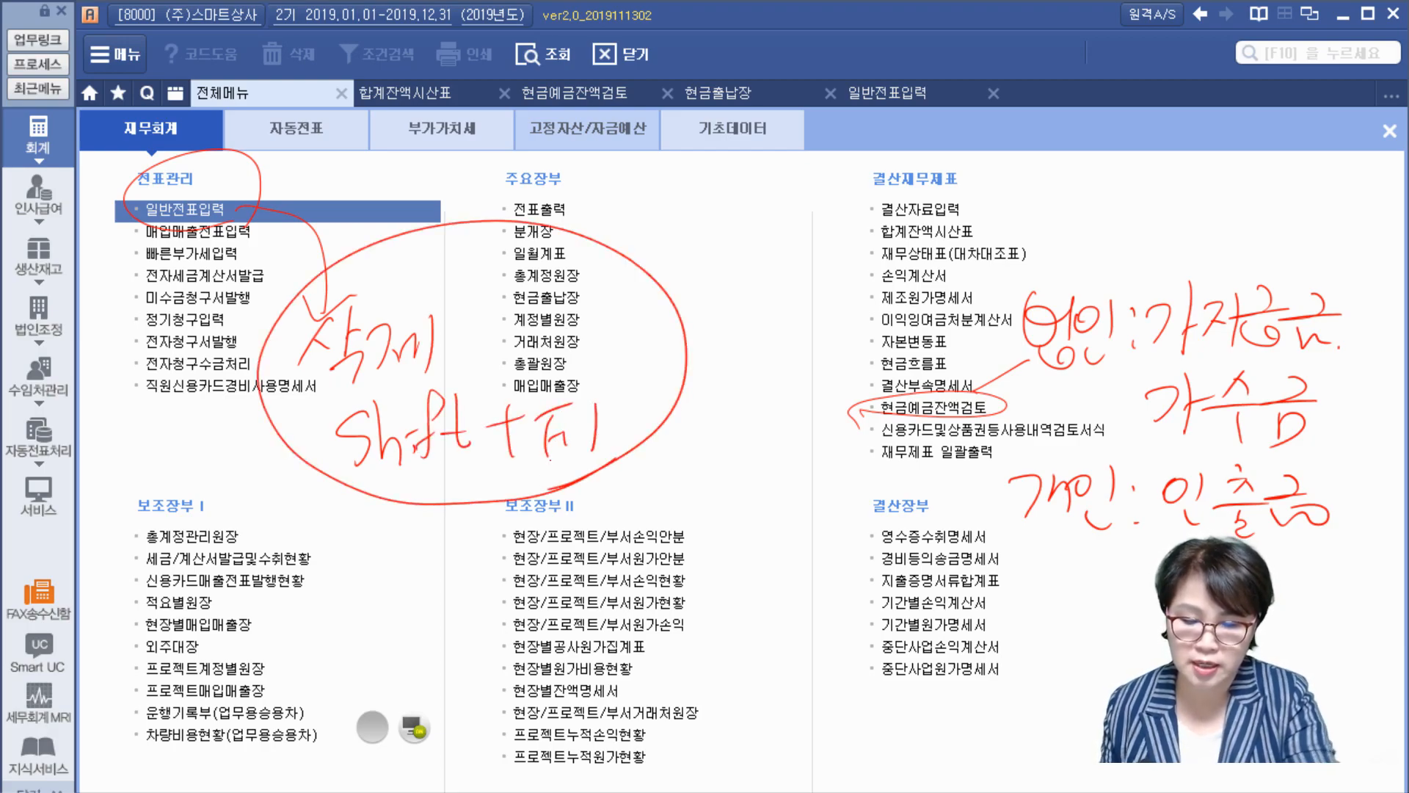
{"action": "mouse_move", "coordinate": [596, 391]}
{"action": "left_mouse_down"}
{"action": "mouse_move", "coordinate": [605, 463]}
{"action": "mouse_move", "coordinate": [638, 398]}
{"action": "left_mouse_up"}
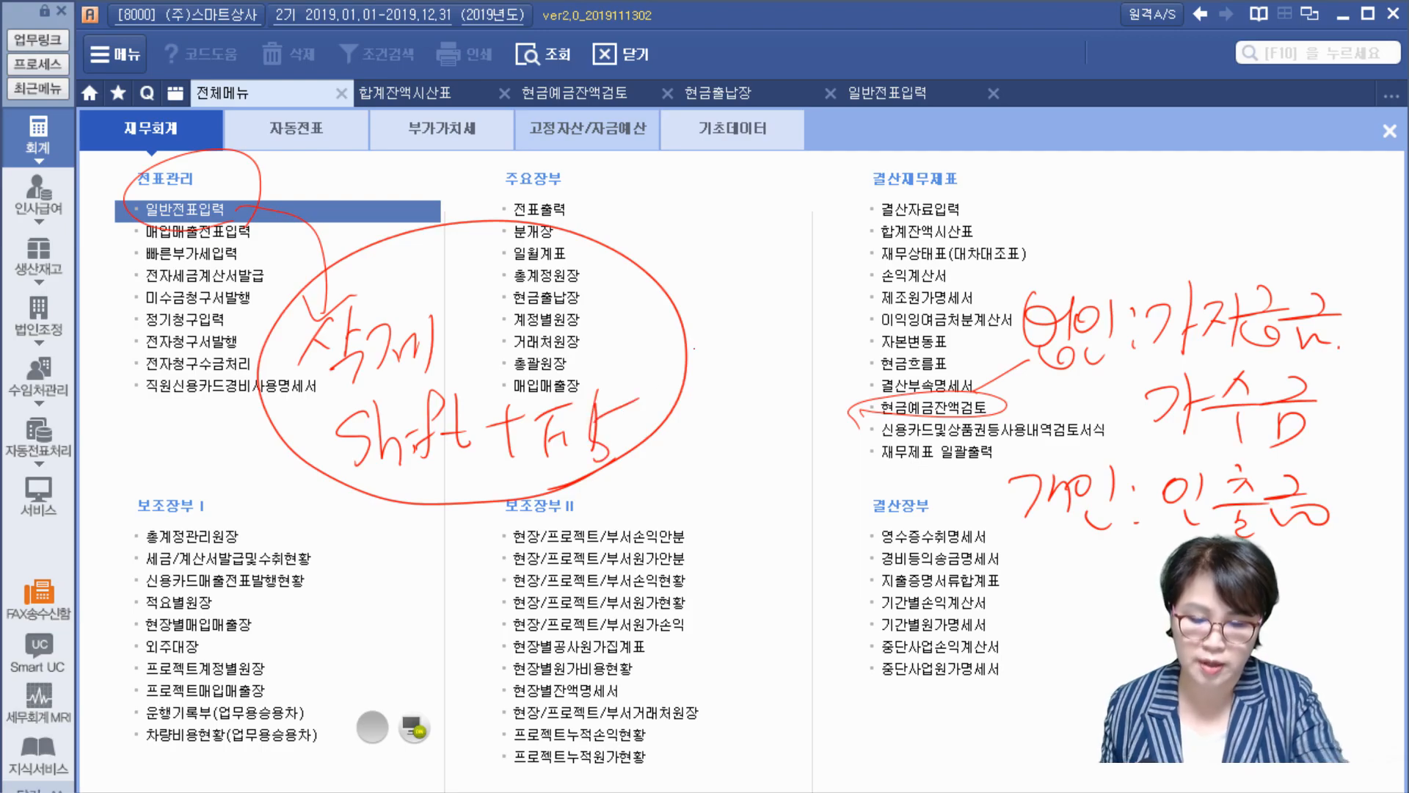